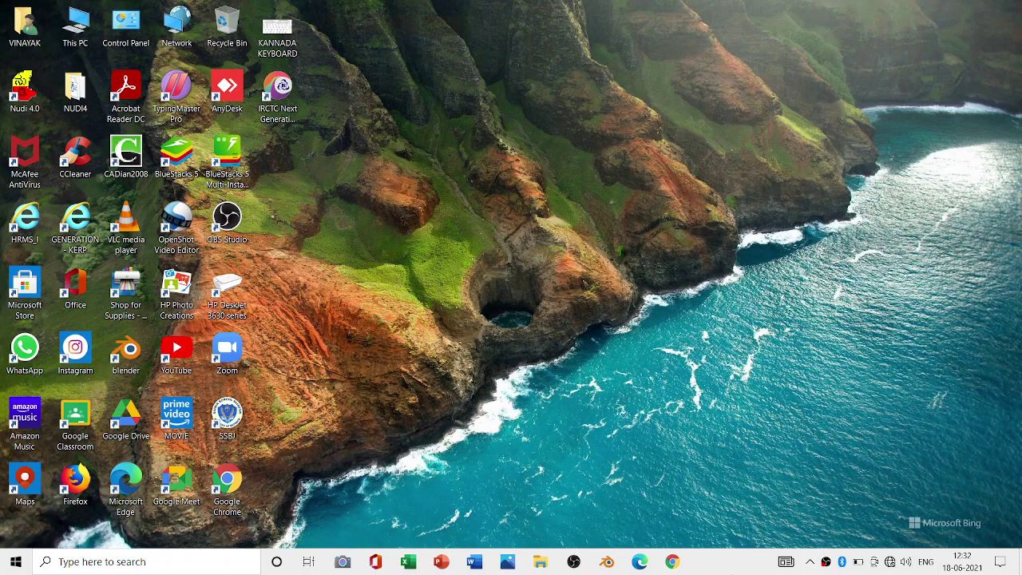
Open OBS Studio from the desktop, delete the Display Capture source from the scene and maximize the window.
left_click_drag(891, 565, 721, 567)
double_click(246, 218)
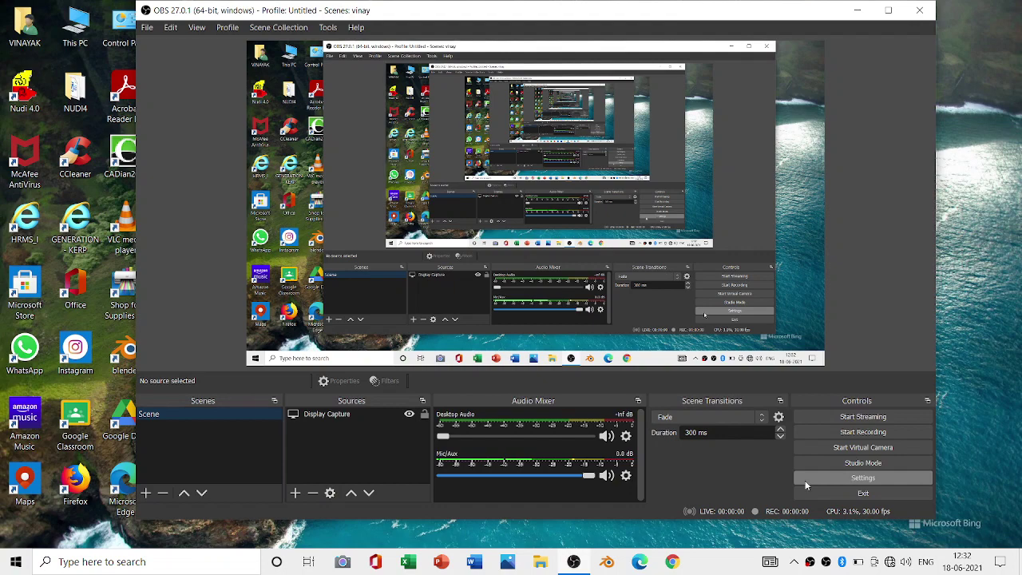
left_click(488, 273)
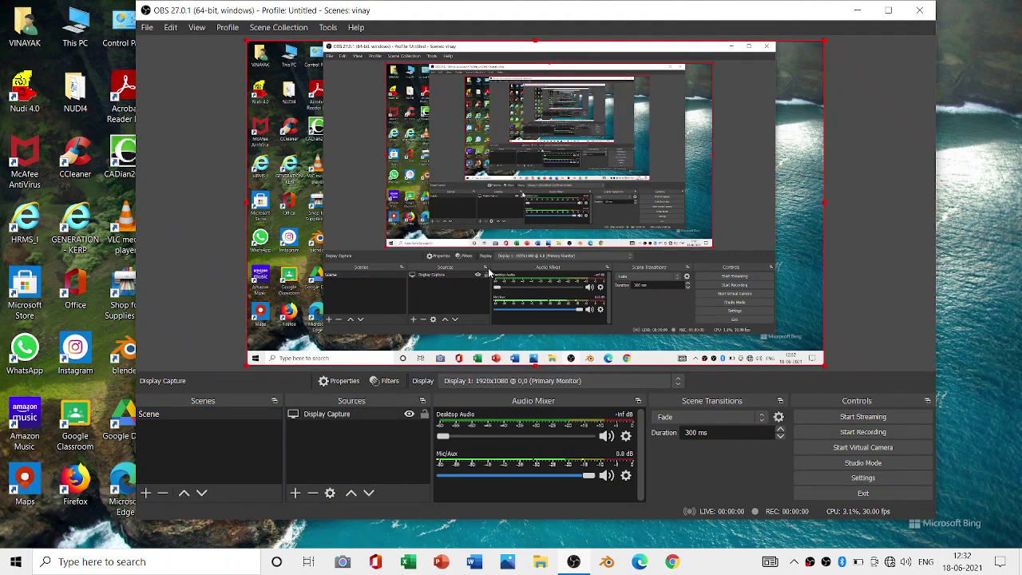
key("Delete")
left_click(572, 285)
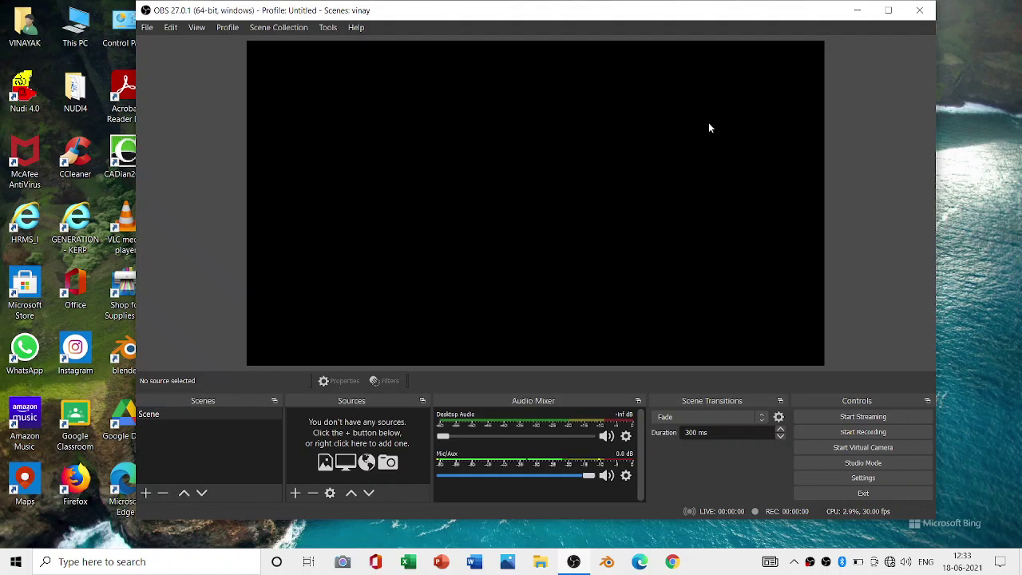
double_click(649, 8)
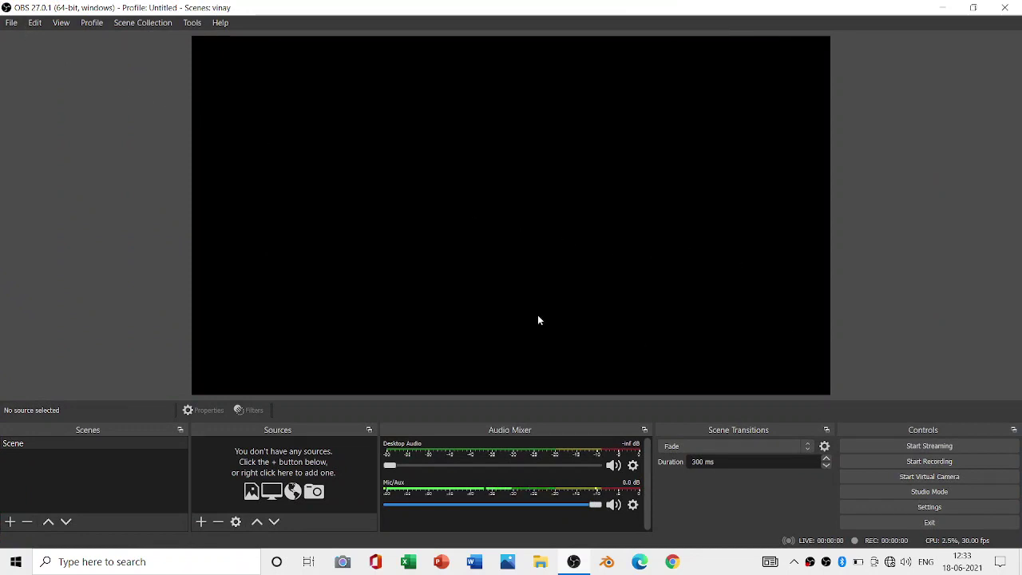
Show the saved recordings, look through the Videos folder and close it.
left_click(11, 23)
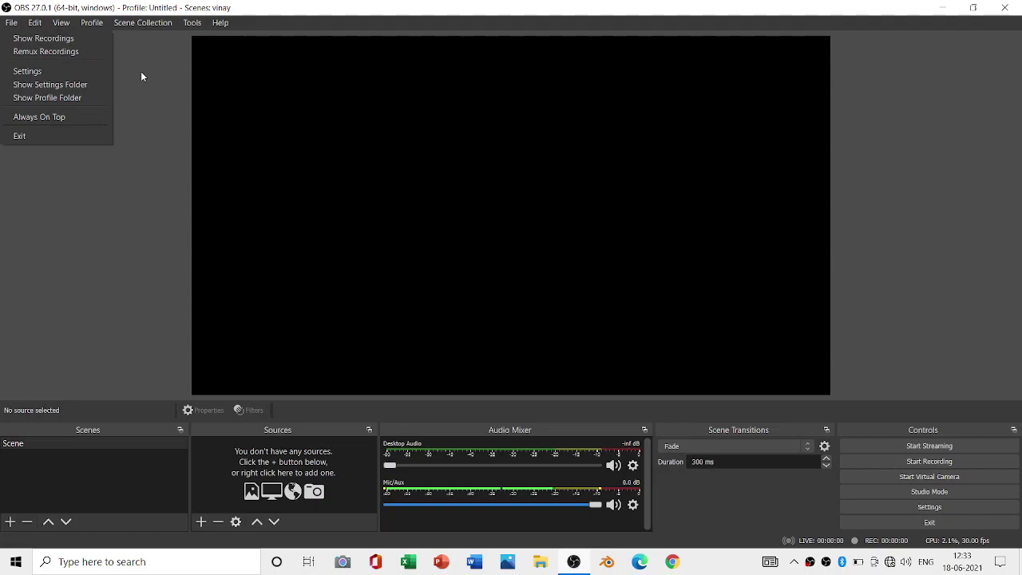
left_click(100, 42)
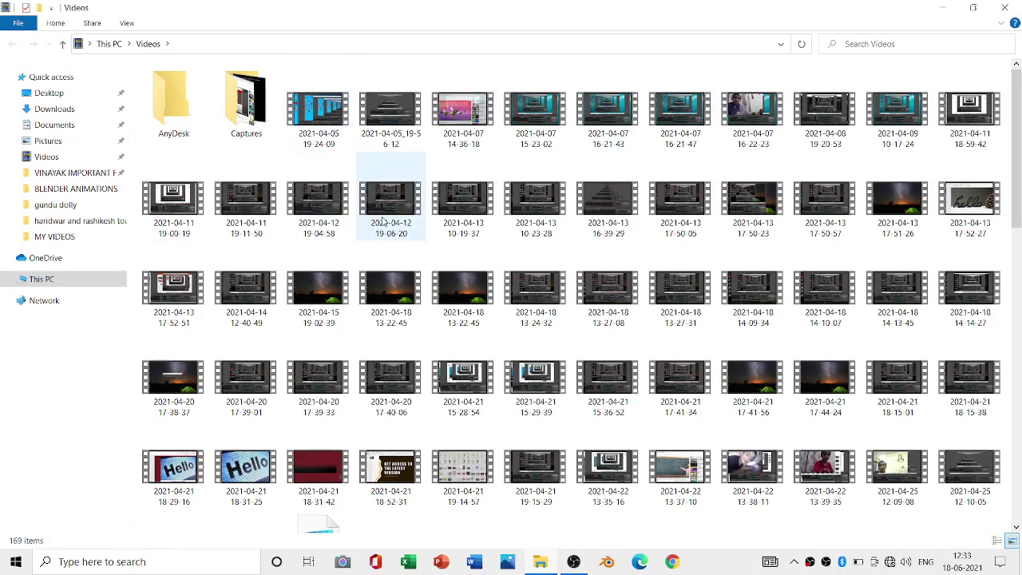
scroll(389, 227, "down", 10)
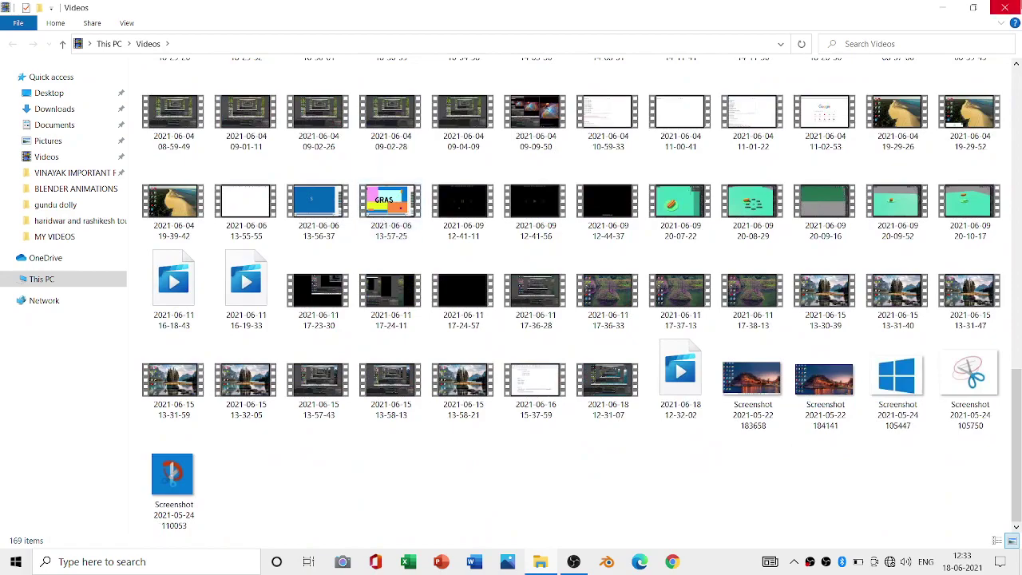
scroll(581, 198, "up", 5)
scroll(581, 198, "up", 10)
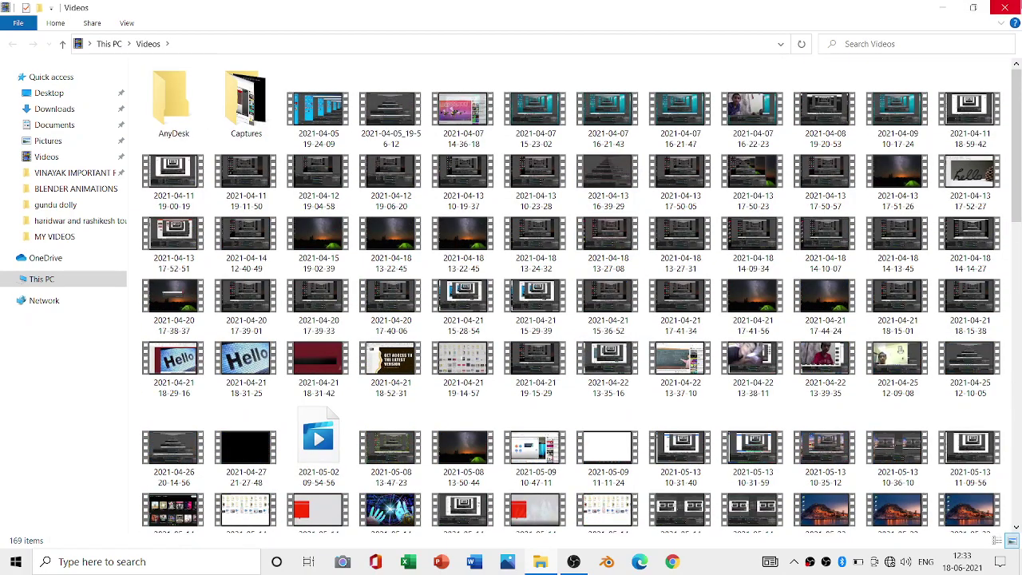
left_click(1005, 7)
View the Remux Recordings window and close it without adding any file.
left_click(11, 22)
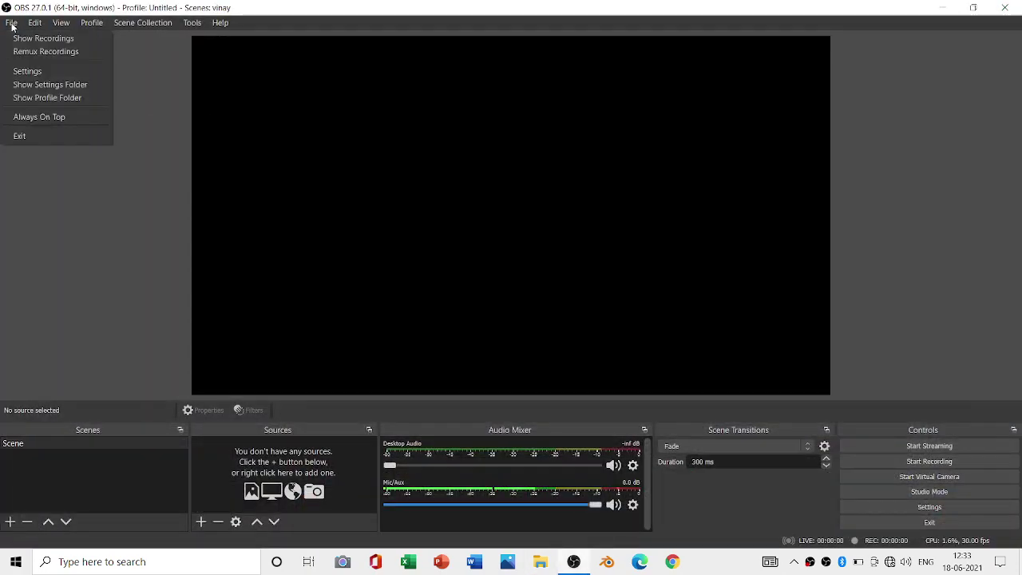
left_click(22, 51)
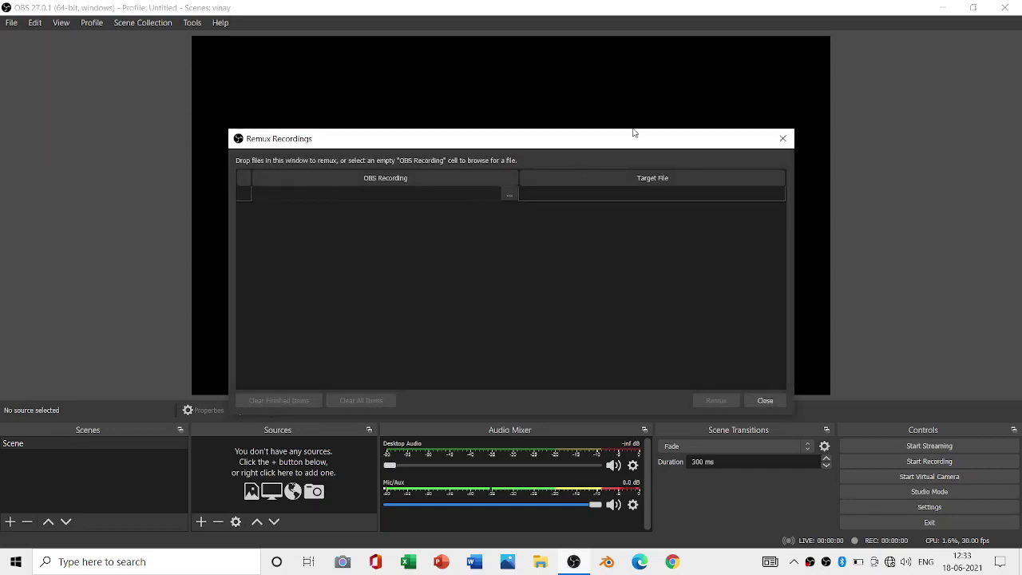
left_click(784, 141)
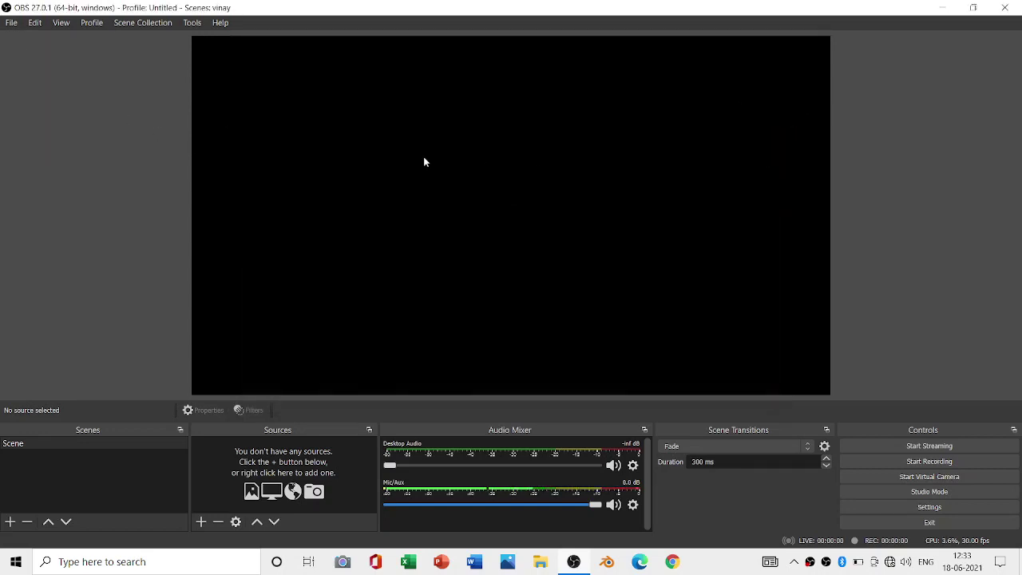
Examine the General, Stream and Output pages of the settings and close the settings without changes.
left_click(4, 22)
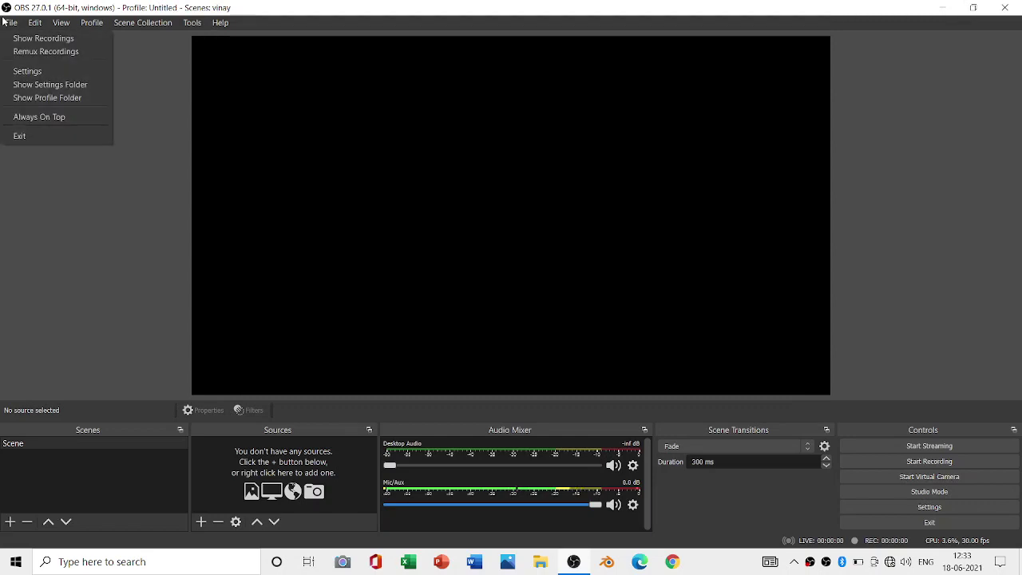
mouse_move(60, 22)
mouse_move(12, 22)
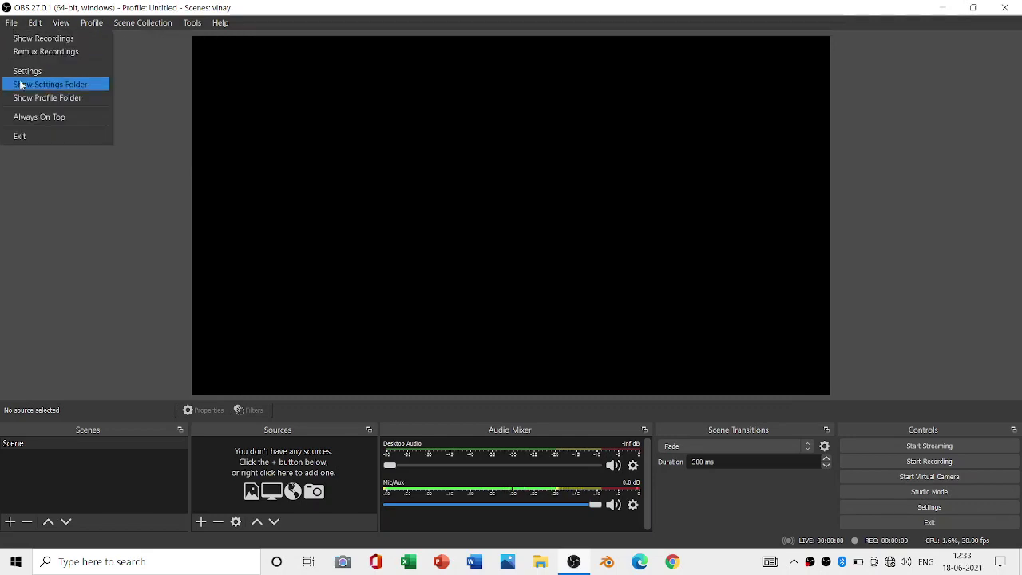
left_click(55, 72)
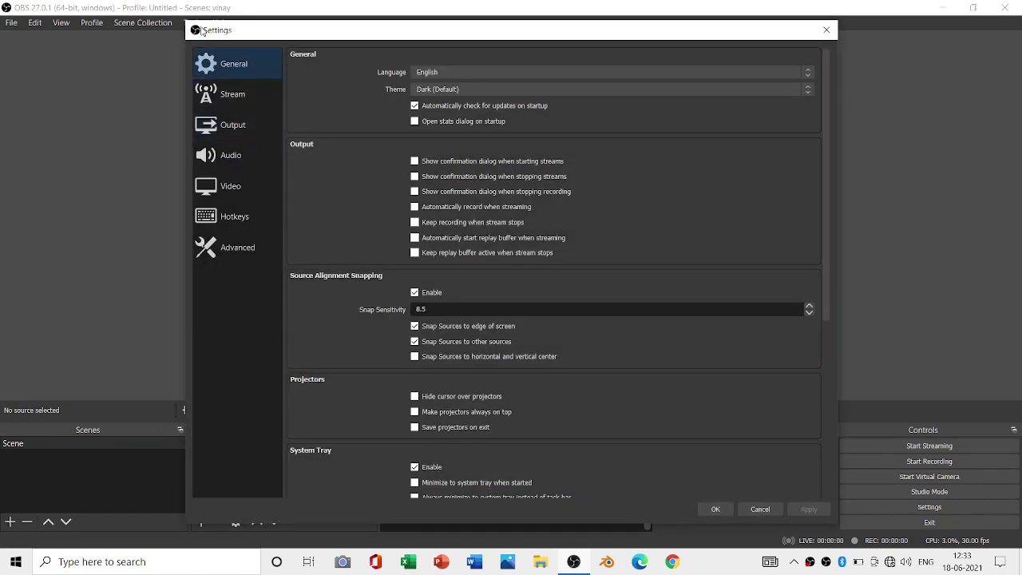
scroll(658, 410, "down", 4)
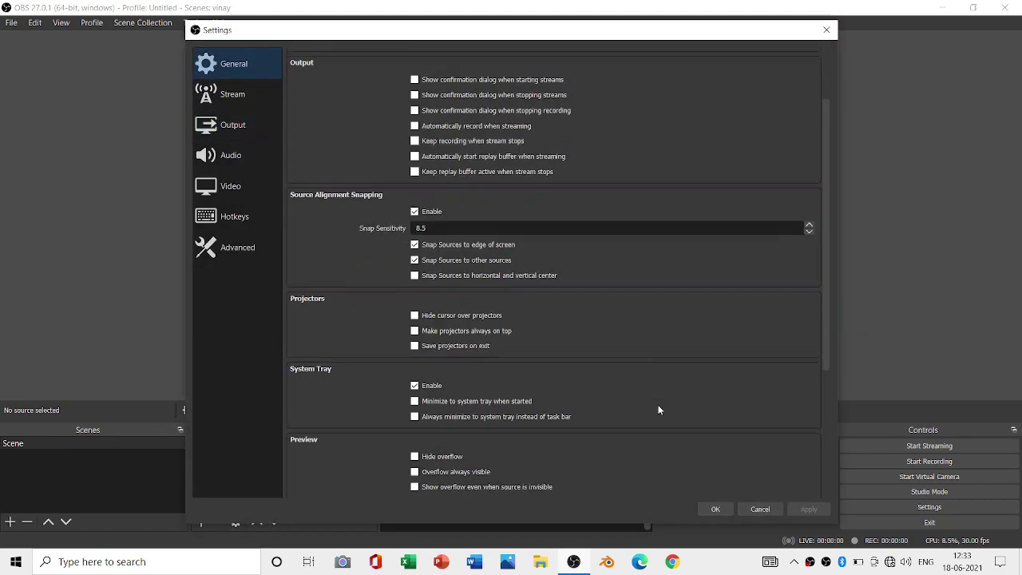
scroll(658, 410, "up", 4)
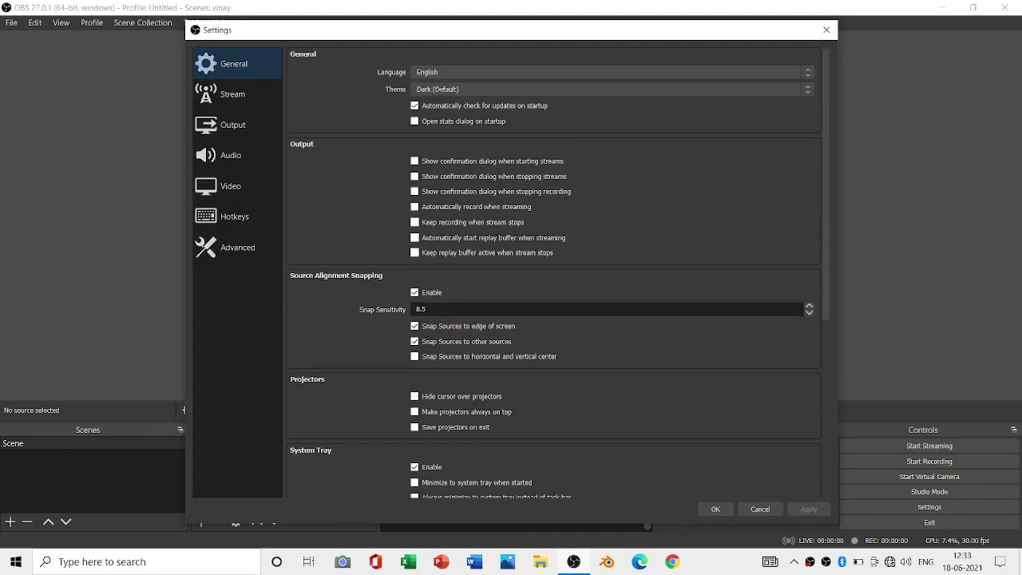
left_click(239, 94)
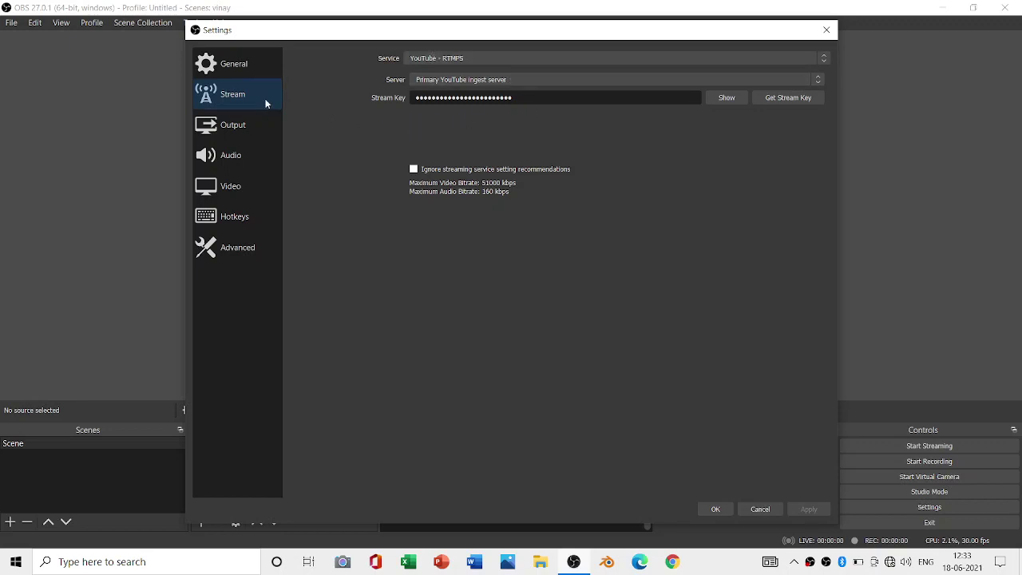
left_click(254, 125)
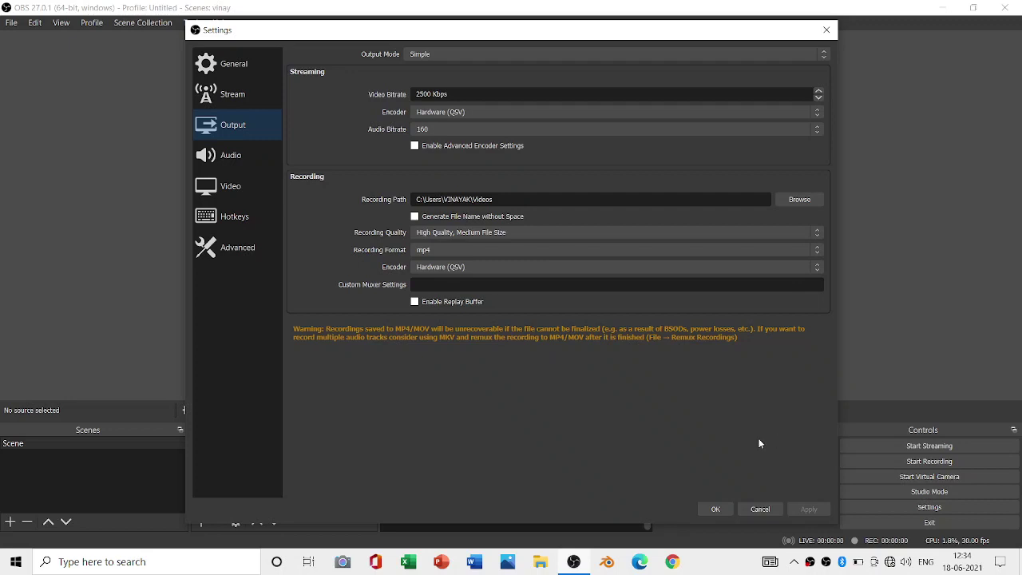
key("Escape")
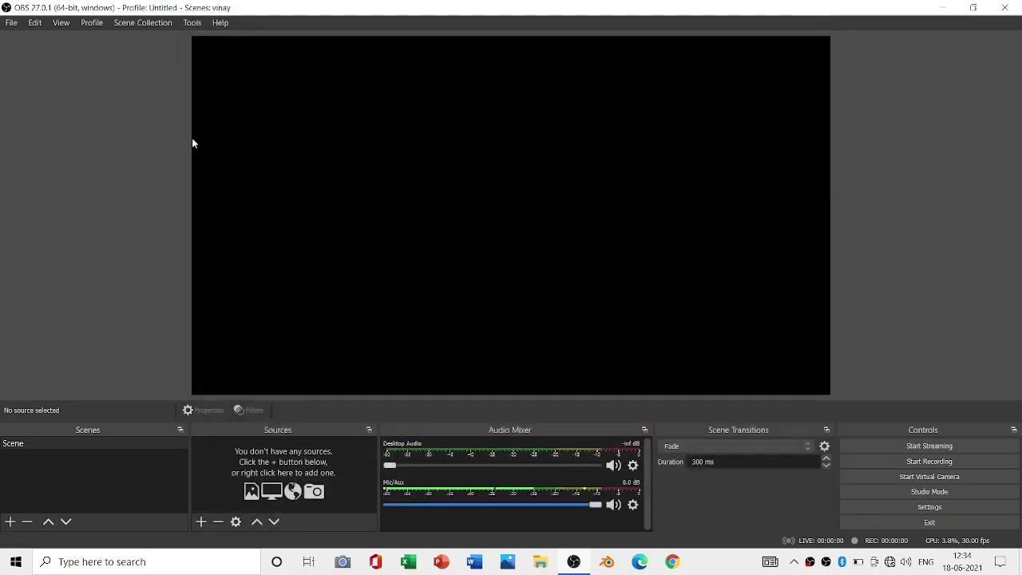
Reopen the output settings, view the recording directory chooser without changing the folder, and choose mp4 as the recording format.
left_click(8, 22)
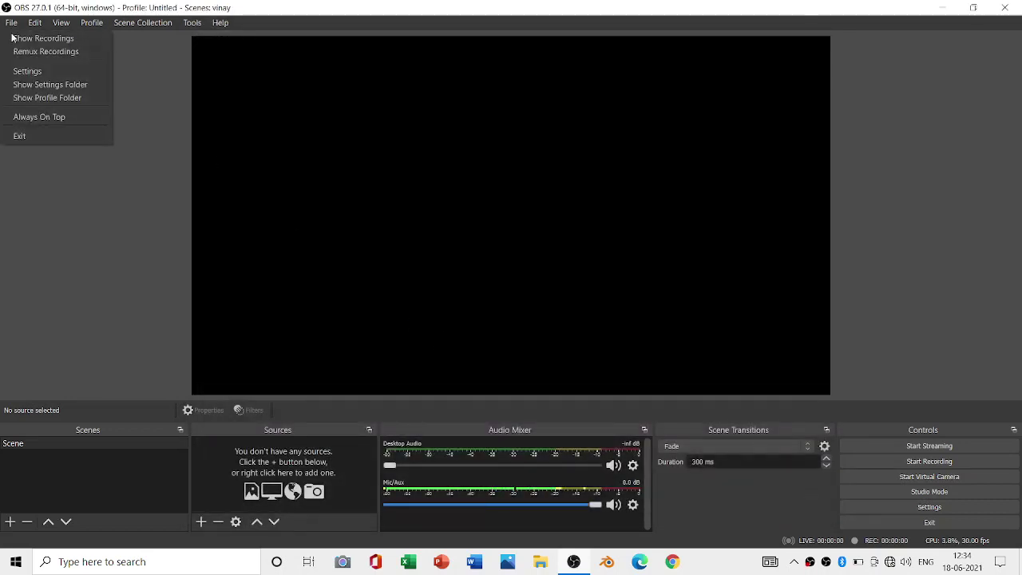
left_click(34, 70)
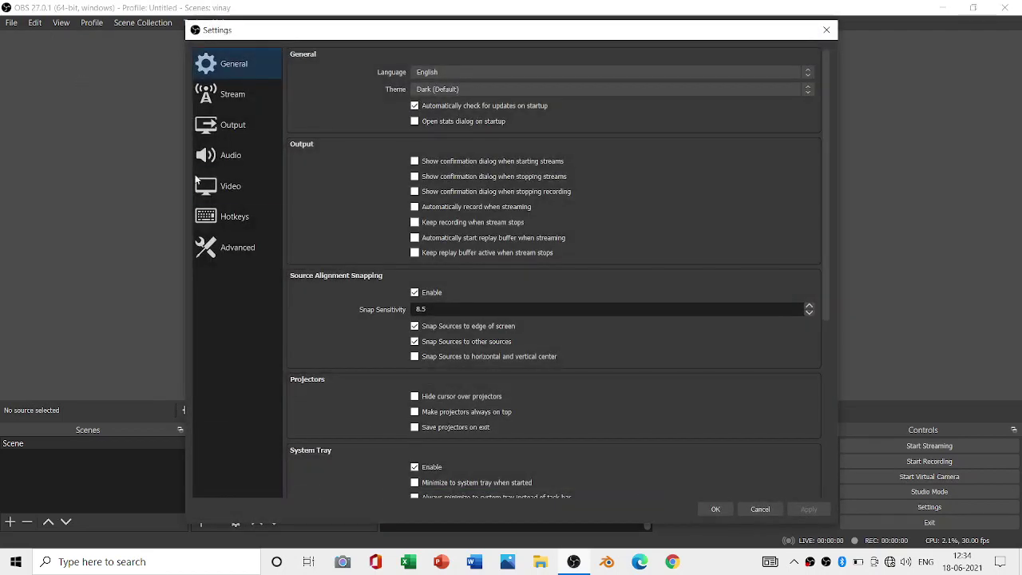
left_click(276, 130)
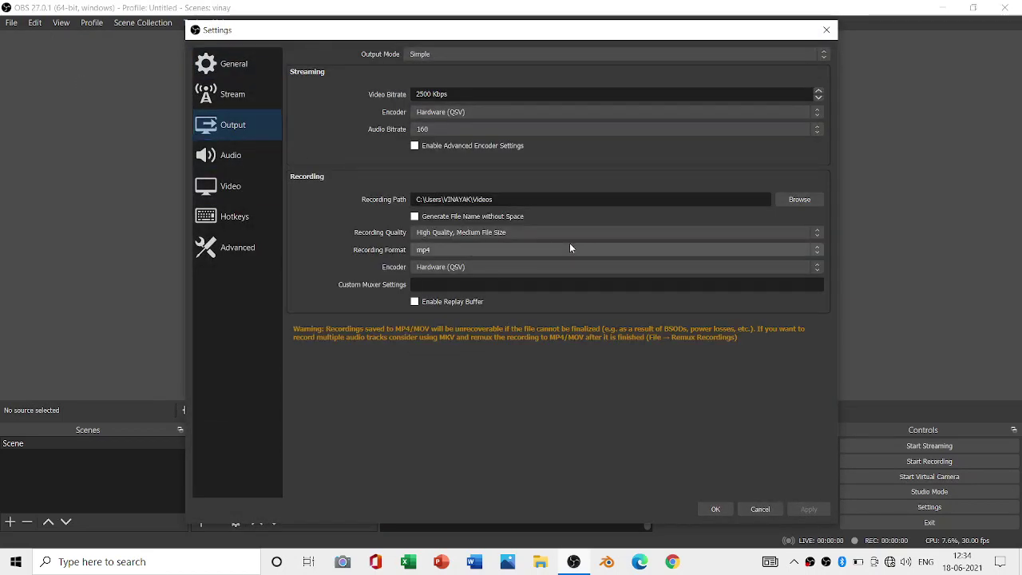
left_click(788, 200)
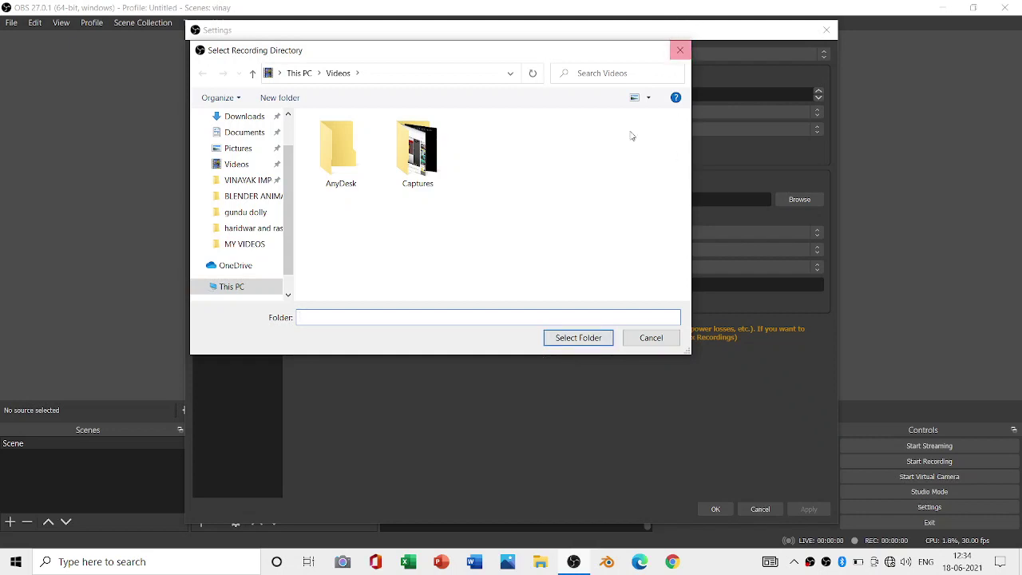
left_click(680, 51)
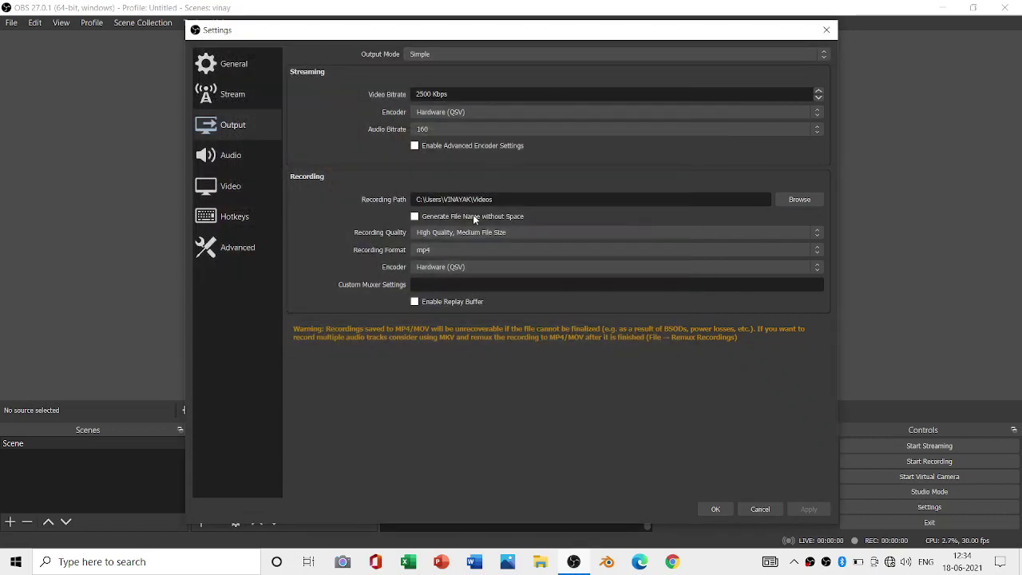
left_click(468, 250)
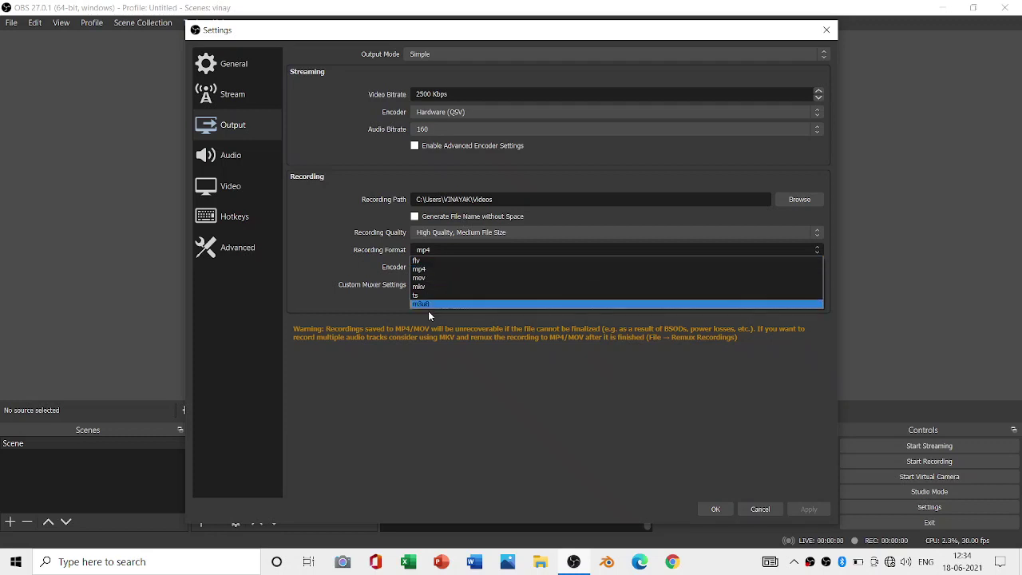
left_click(454, 271)
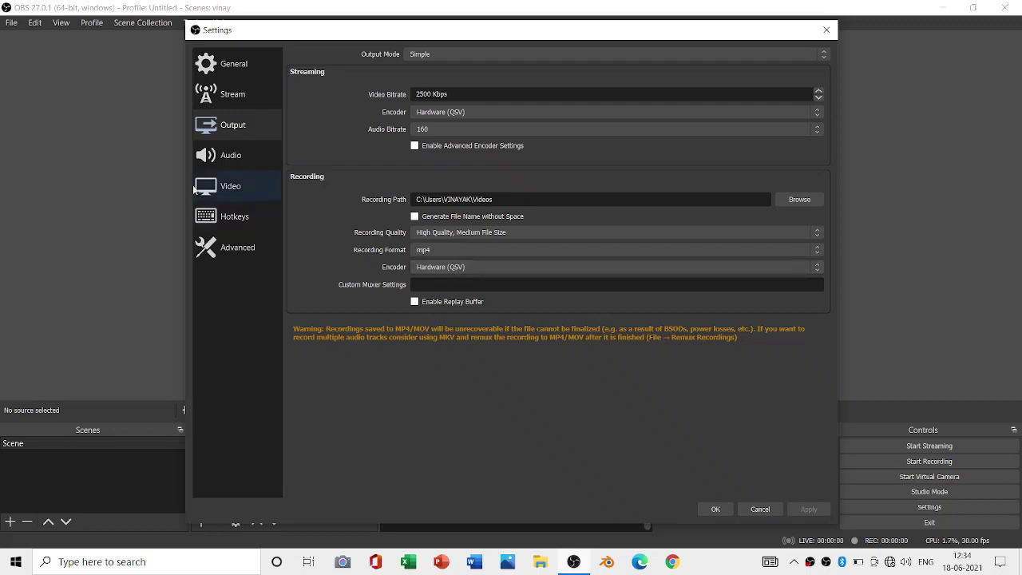
In the audio settings, set the meter decay rate to Fast and Mic/Auxiliary Audio 4 to Microphone Array (Intel Smart Sound Technology for Digital Microphones).
left_click(207, 157)
scroll(483, 265, "down", 1)
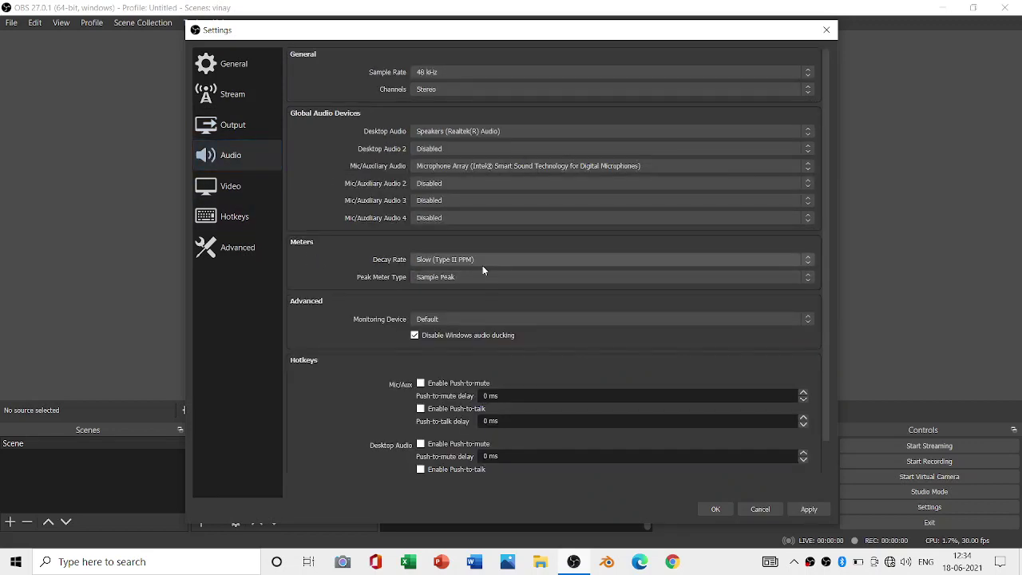
scroll(483, 266, "up", 1)
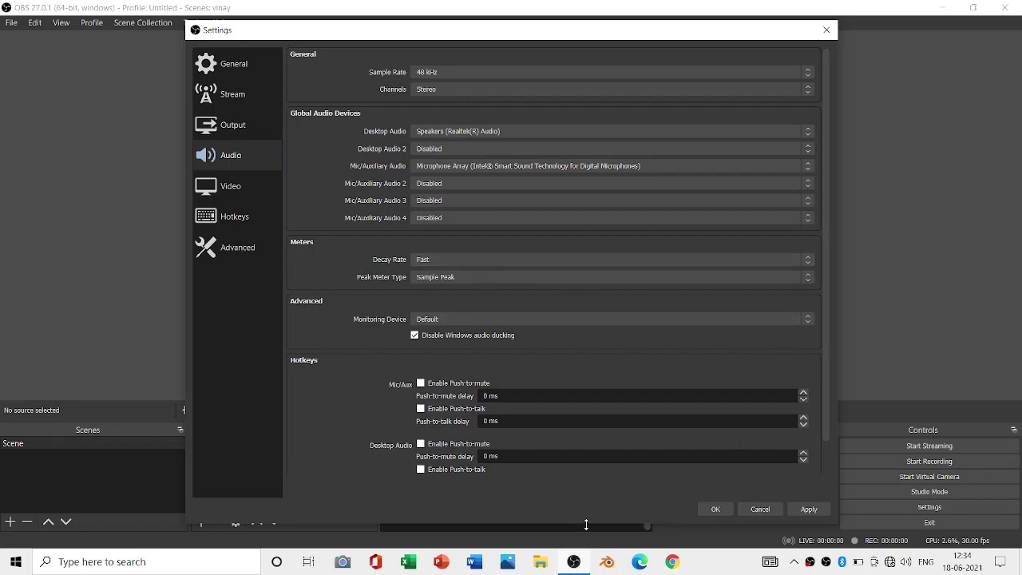
left_click_drag(587, 525, 588, 383)
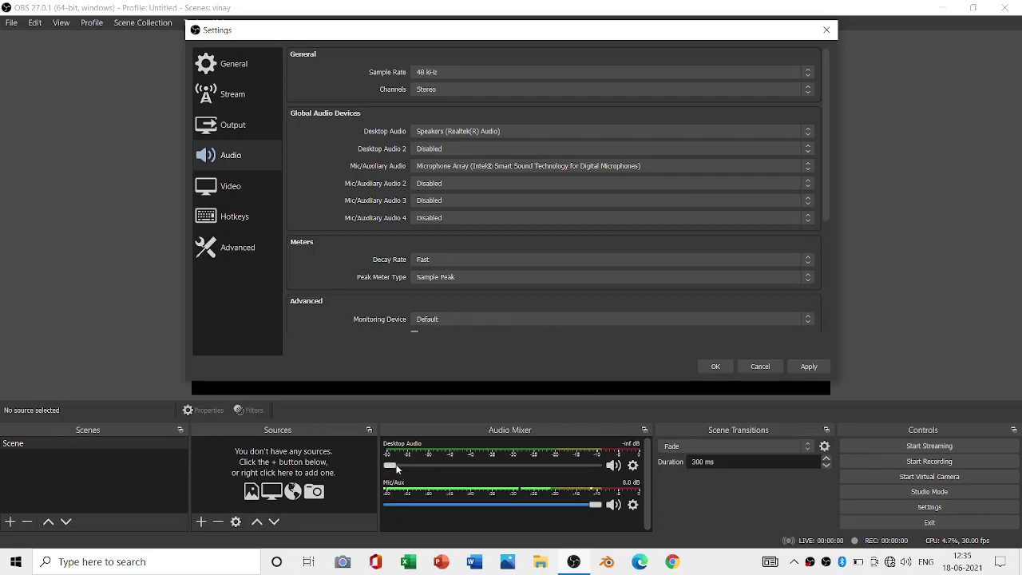
left_click(456, 473)
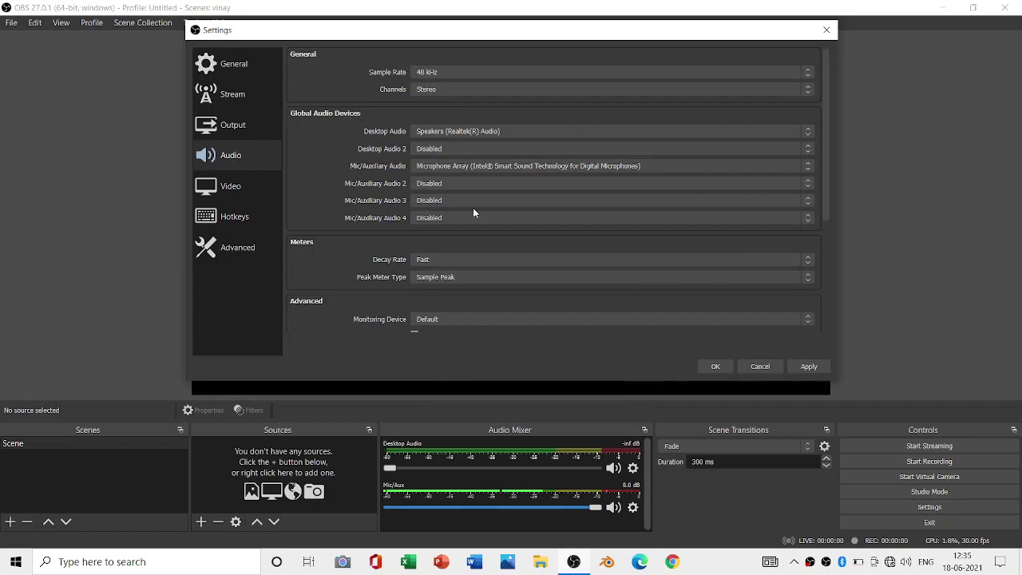
scroll(473, 212, "down", 2)
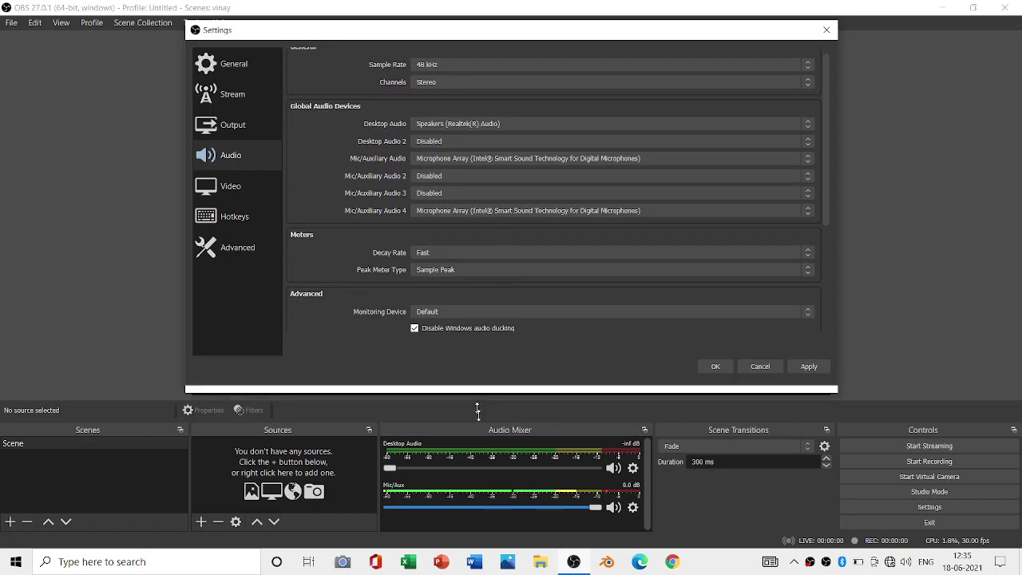
left_click_drag(478, 411, 479, 485)
Review the Video, Hotkeys and Advanced settings, and accept the settings changes.
left_click(270, 190)
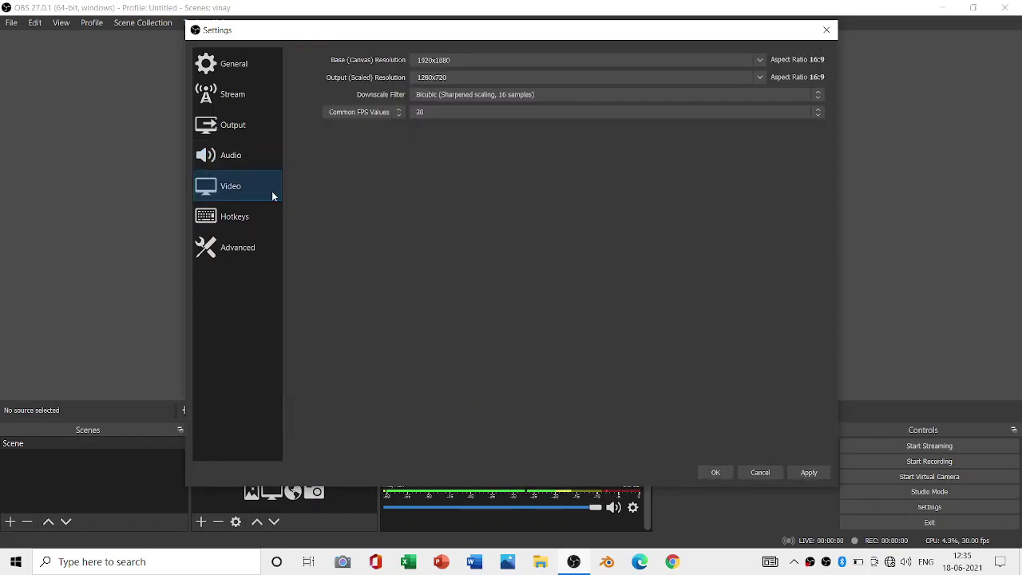
left_click(245, 230)
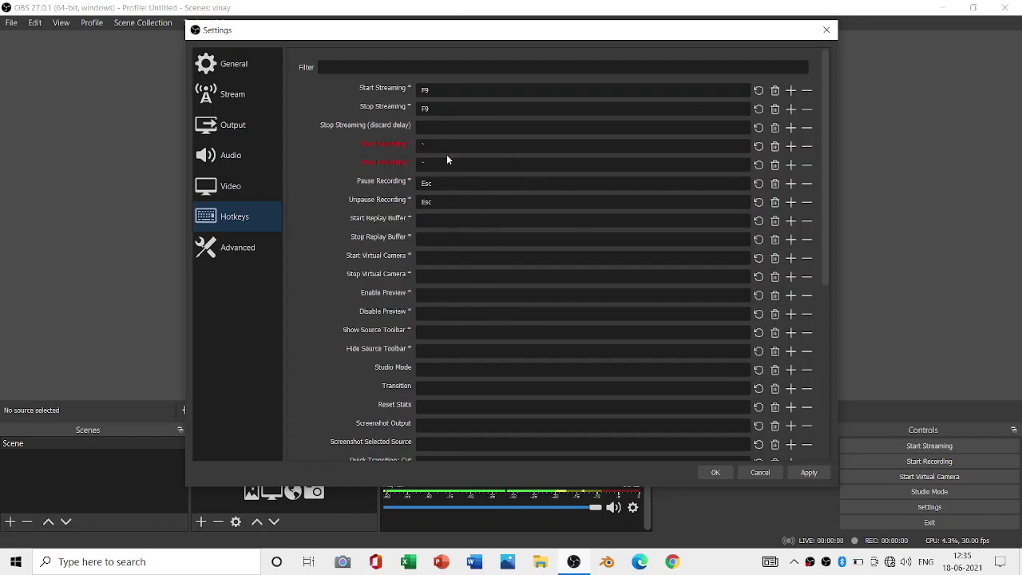
left_click(250, 248)
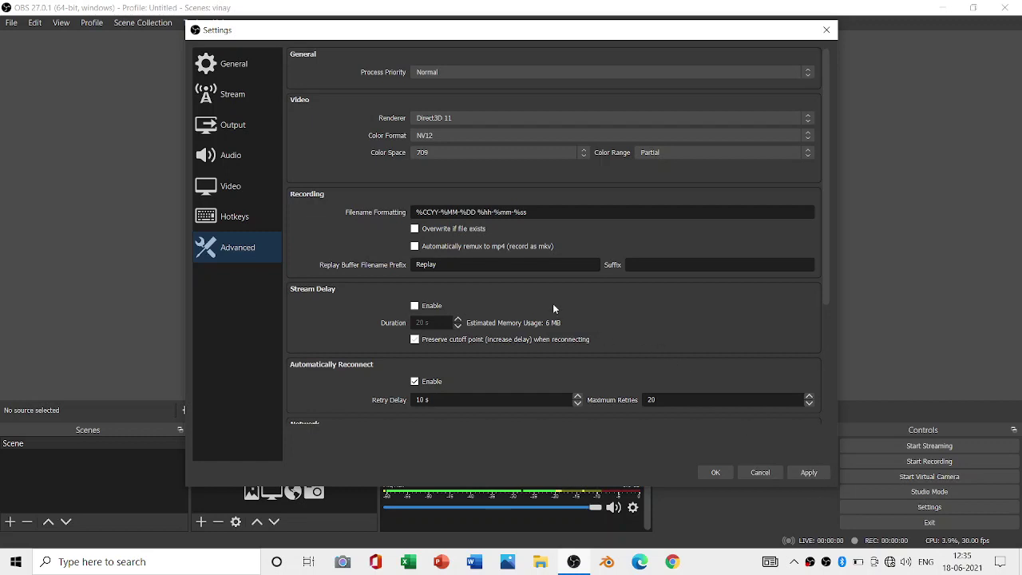
left_click(708, 471)
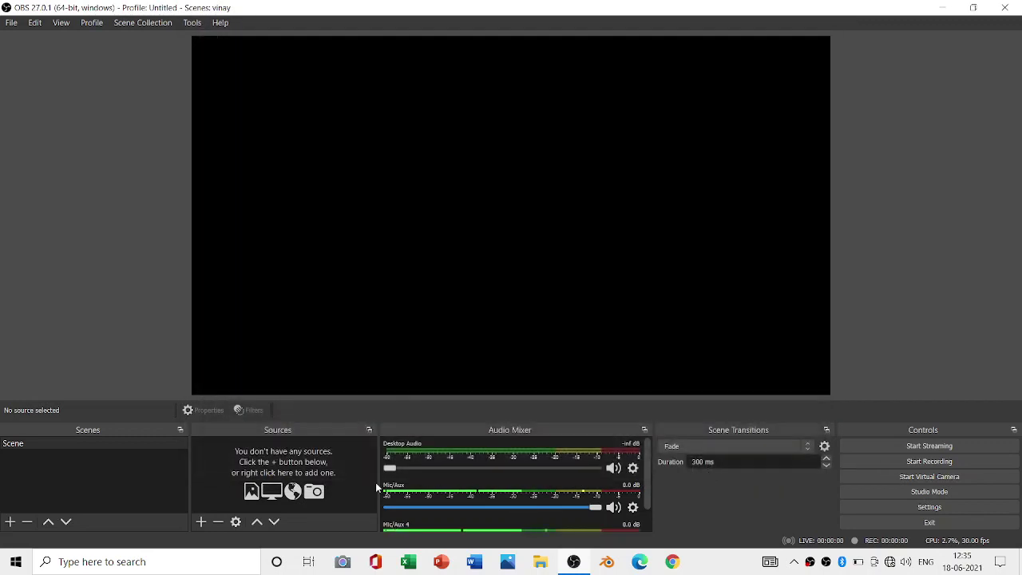
Check the audio mixer channels and add a new Display Capture source showing Display 1: 1920x1080 with the cursor captured.
scroll(542, 515, "down", 2)
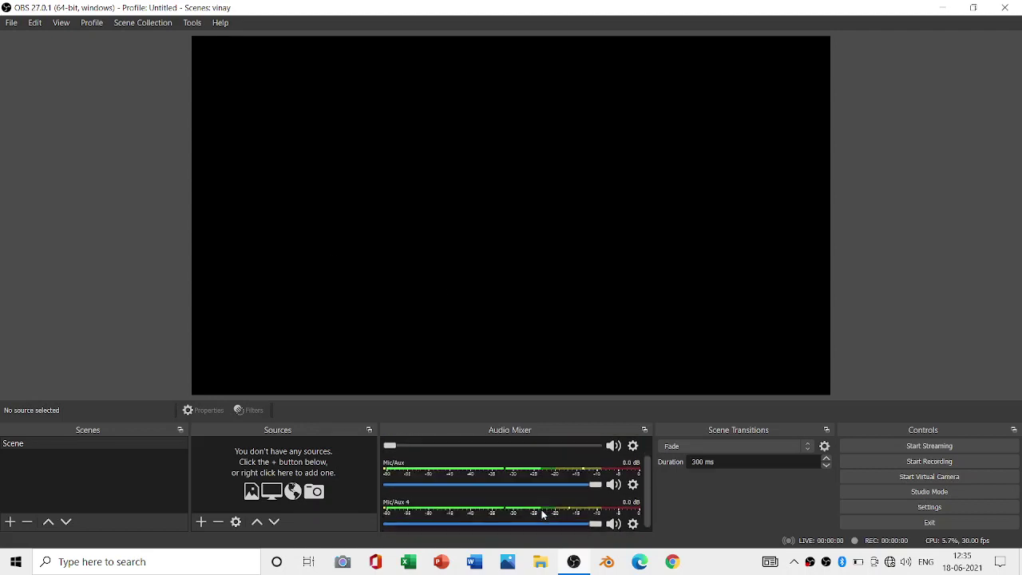
scroll(541, 515, "up", 2)
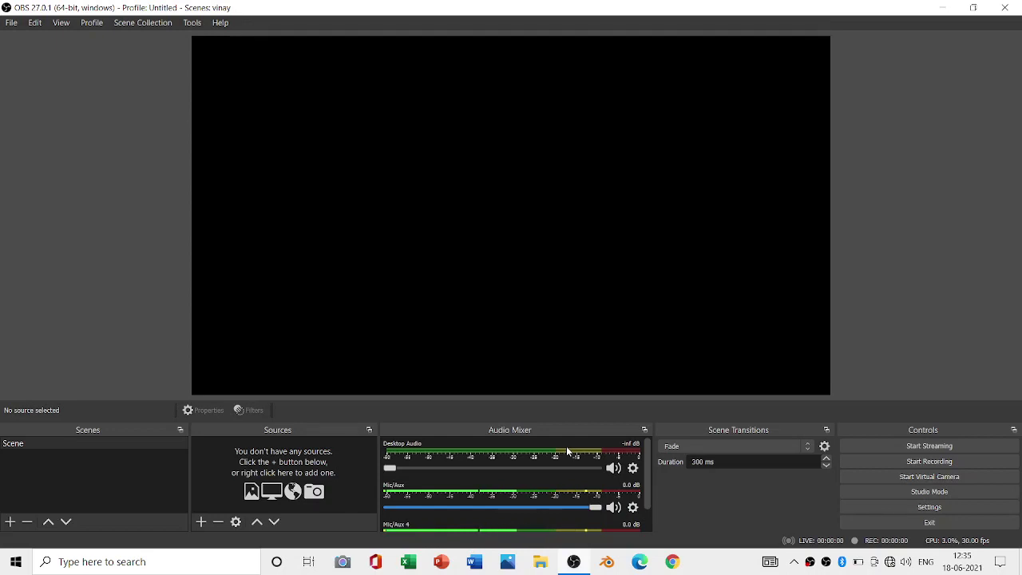
left_click(199, 522)
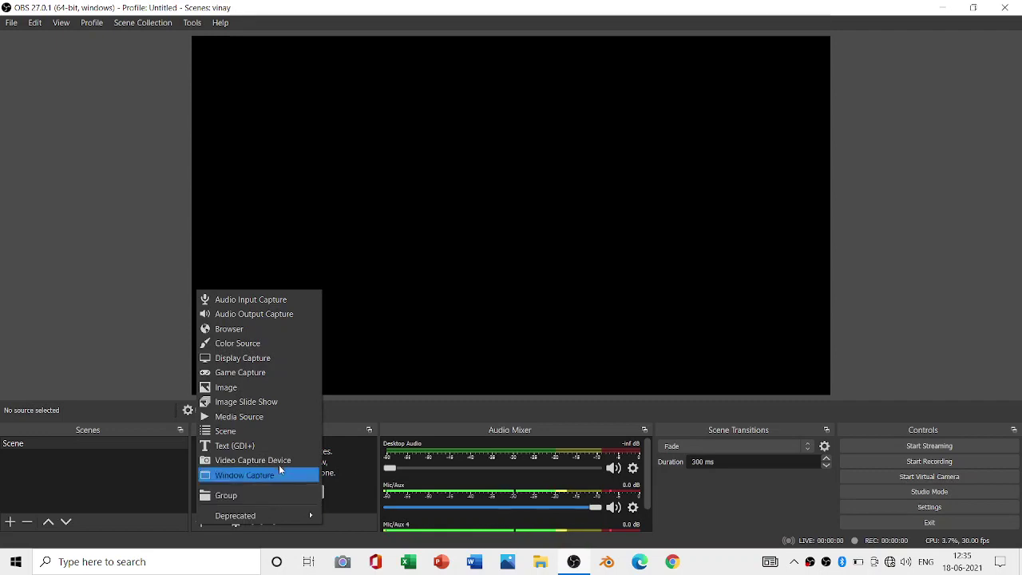
left_click(286, 362)
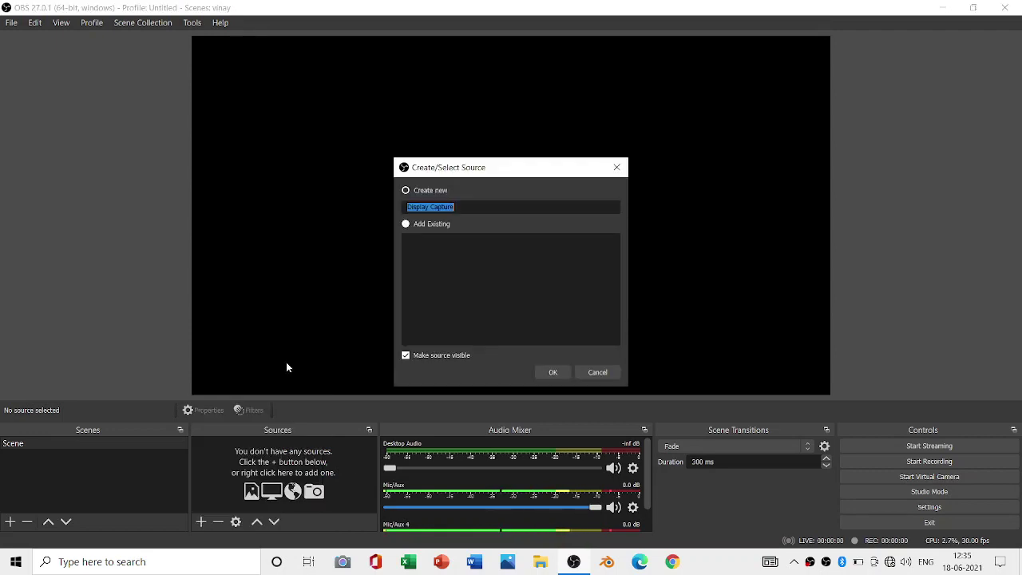
left_click(560, 369)
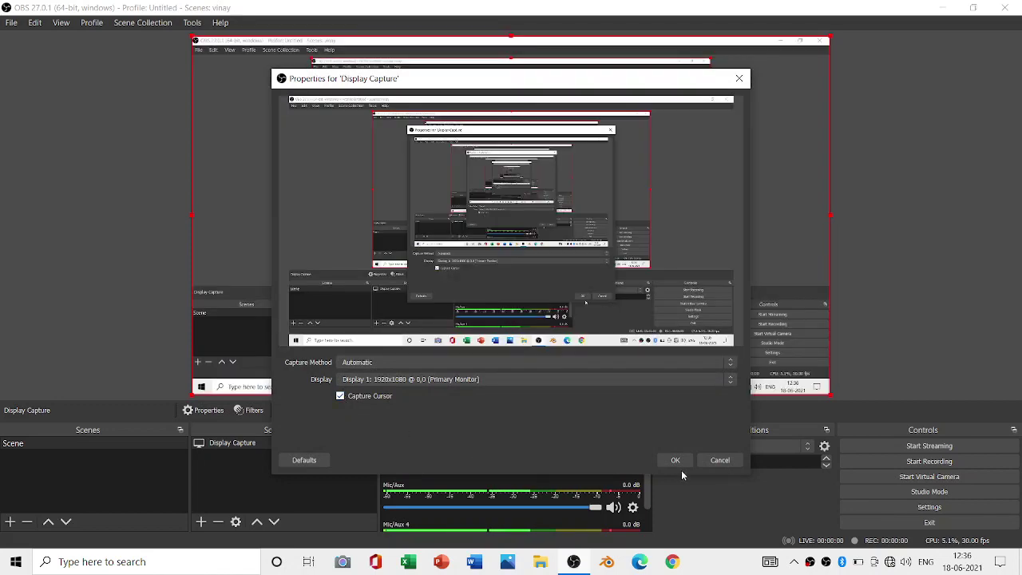
left_click(680, 461)
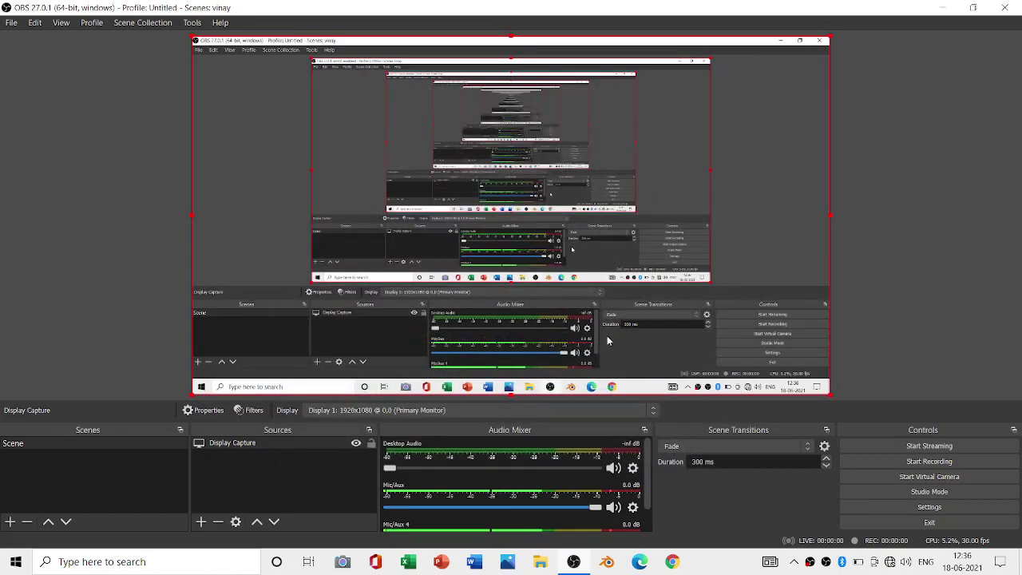
Restore the OBS window to a smaller size on the desktop, and record and stop a short test clip.
double_click(622, 6)
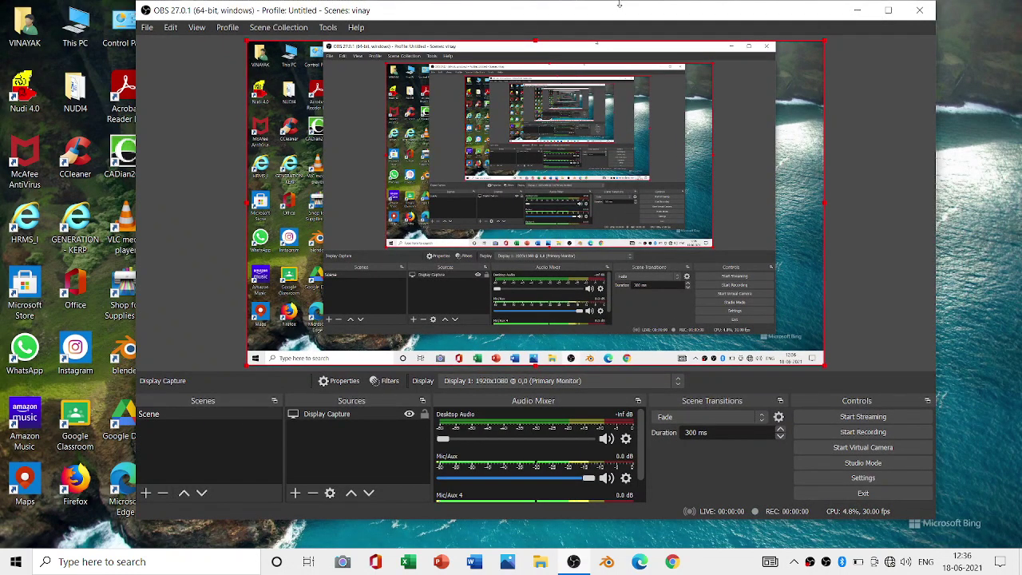
mouse_move(609, 11)
left_mouse_down()
mouse_move(605, 23)
mouse_move(613, 20)
left_mouse_up()
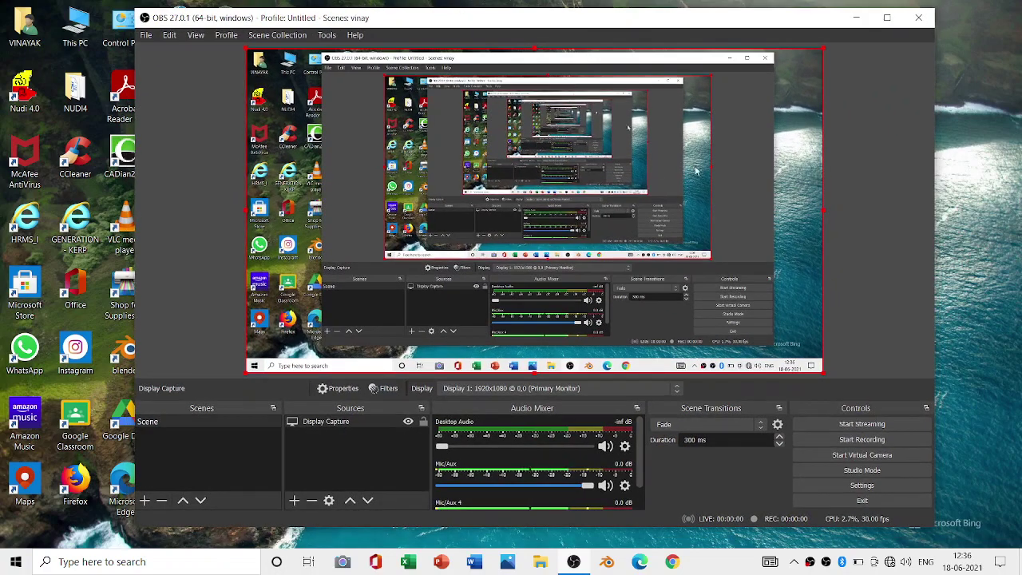
left_click(831, 440)
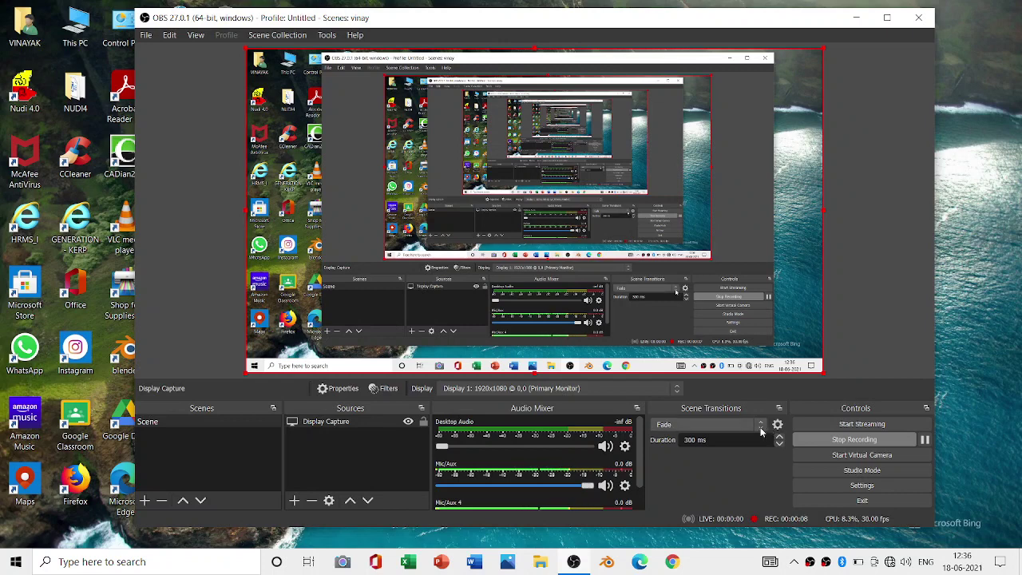
left_click(829, 442)
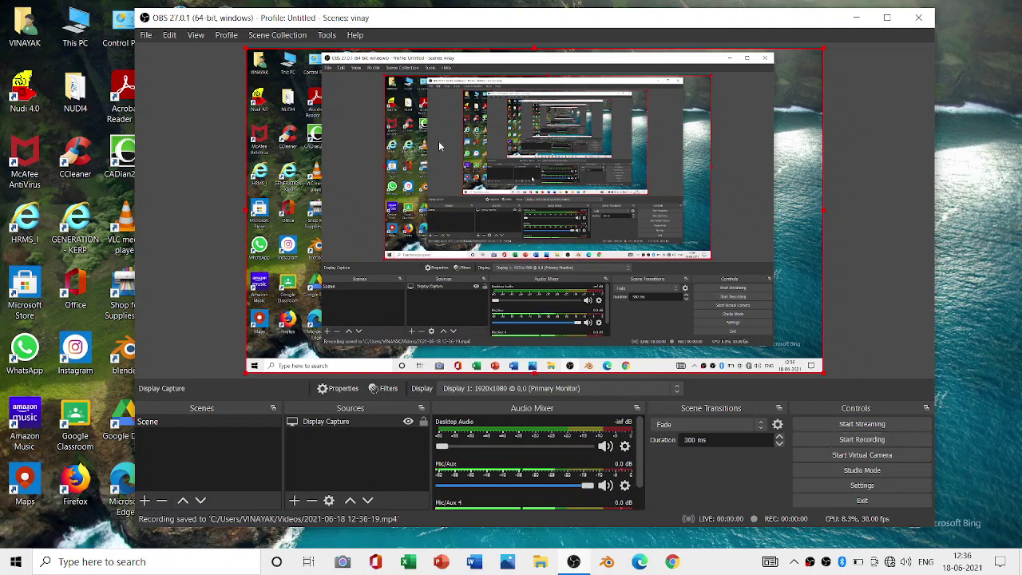
left_click(149, 36)
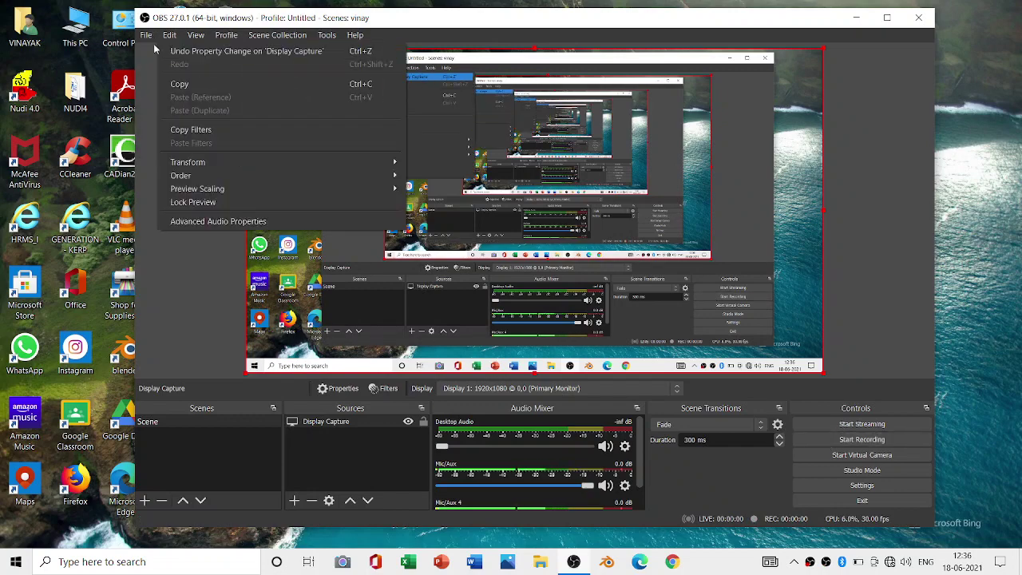
left_click(149, 54)
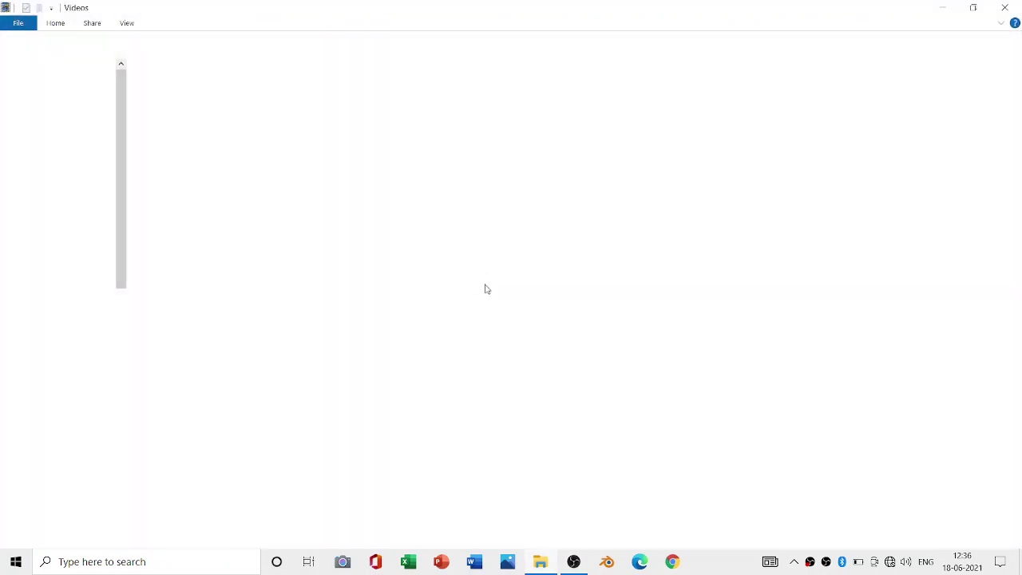
scroll(198, 298, "down", 2)
scroll(198, 298, "down", 5)
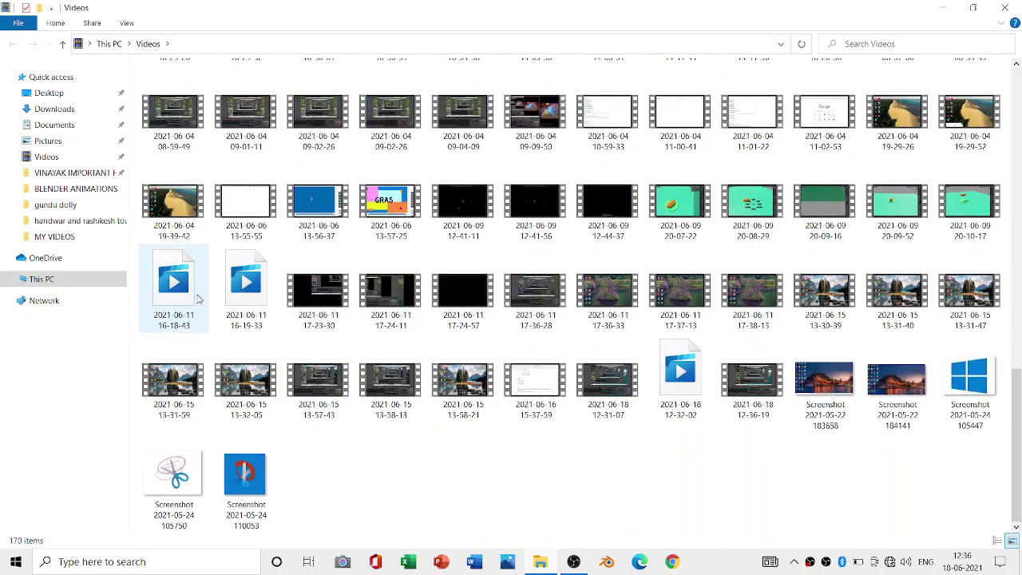
left_click(750, 398)
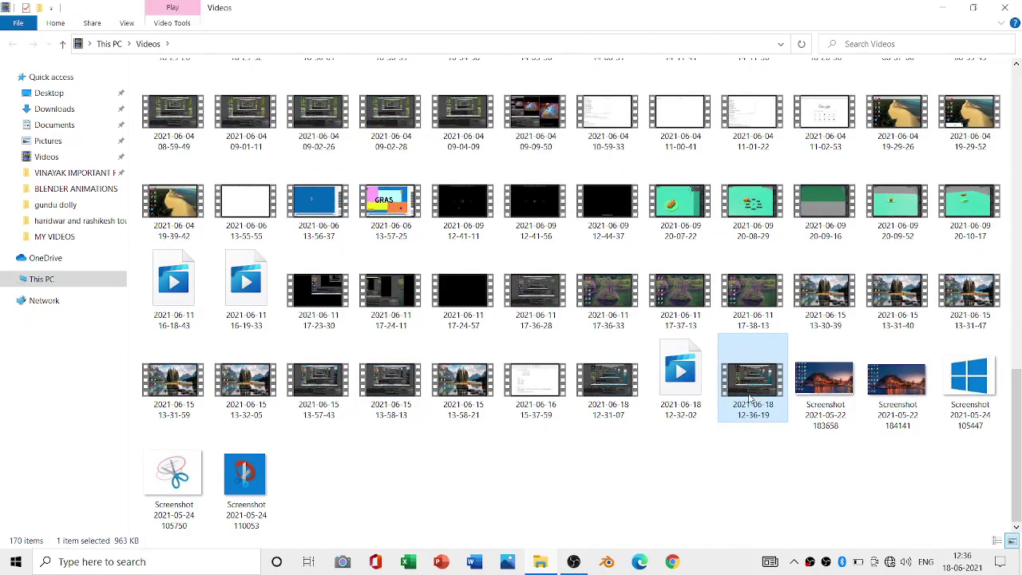
double_click(751, 398)
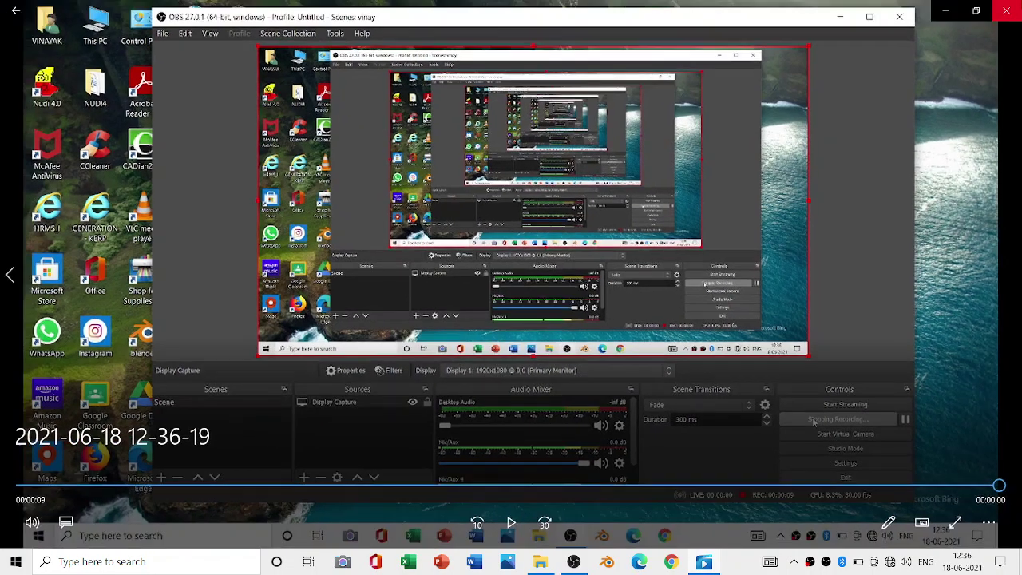
left_click(1008, 10)
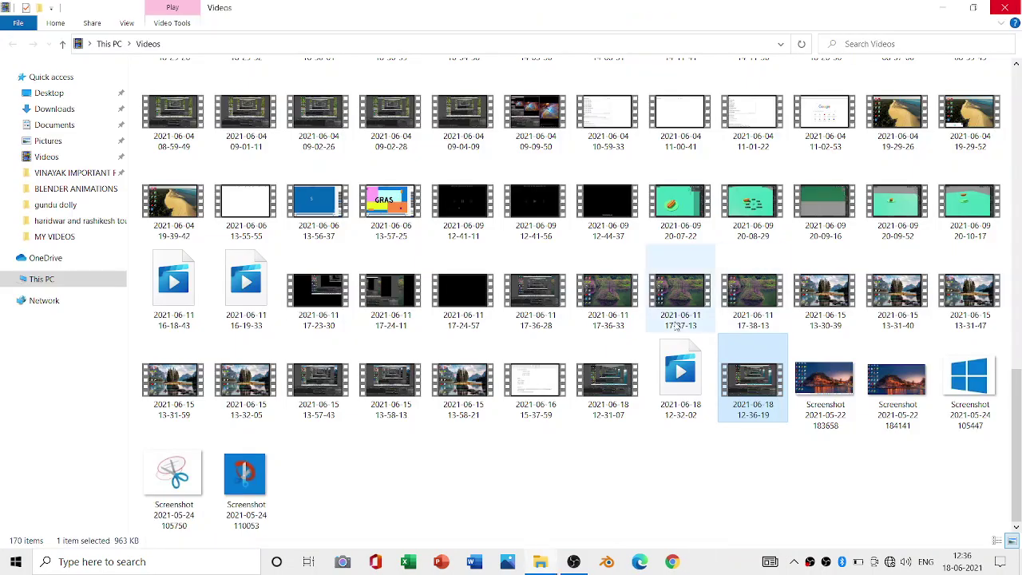
key("alt+Tab")
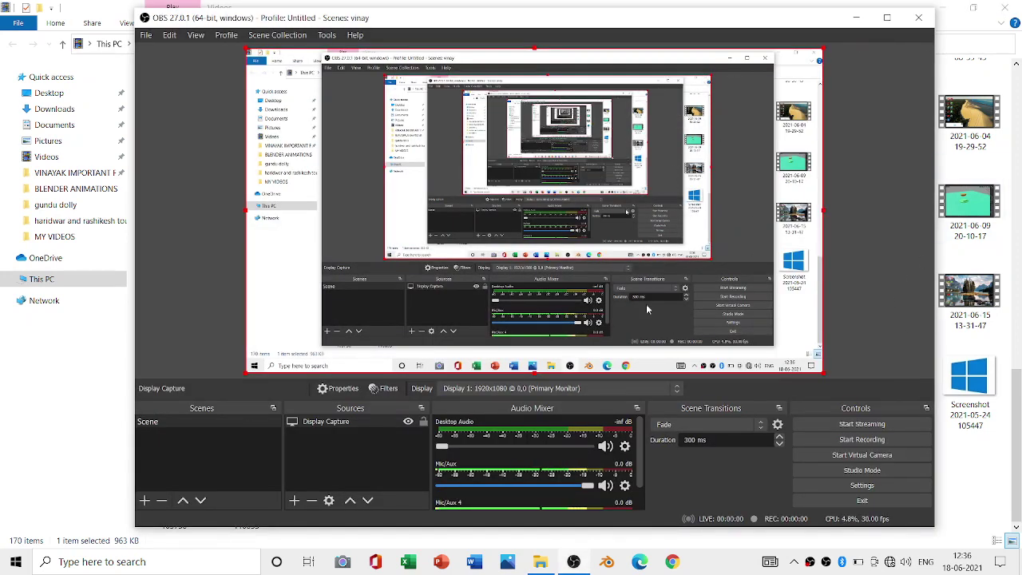
Review the source types that can be added to the scene without adding another source.
scroll(535, 457, "down", 1)
scroll(535, 458, "up", 1)
left_click(294, 501)
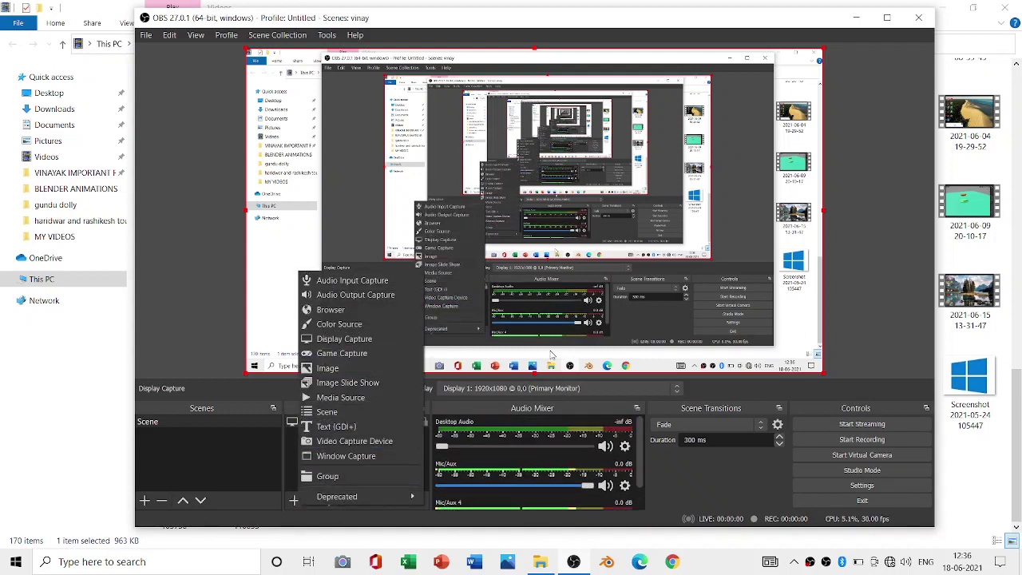
right_click(556, 339)
left_click(312, 450)
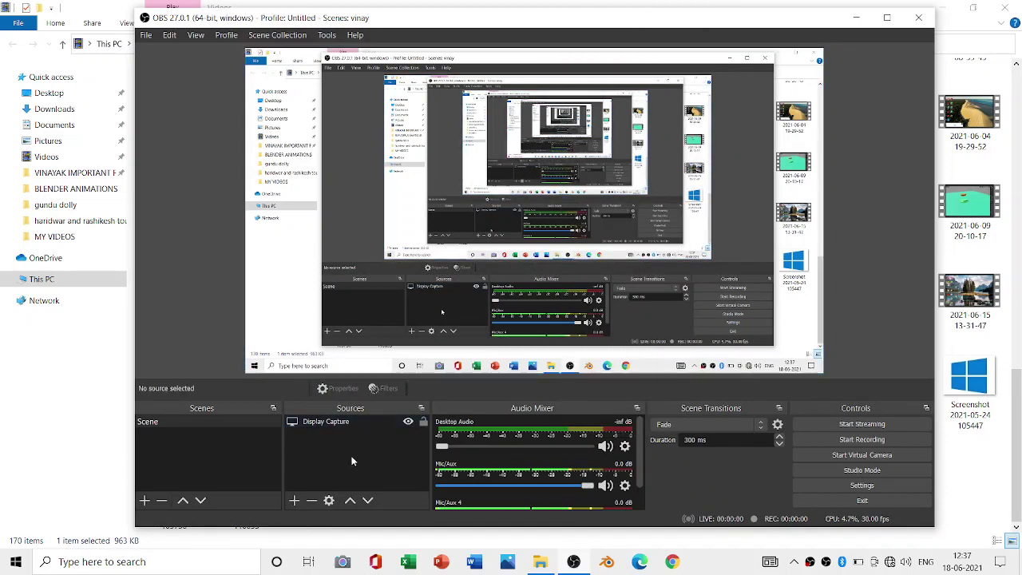
left_click(294, 501)
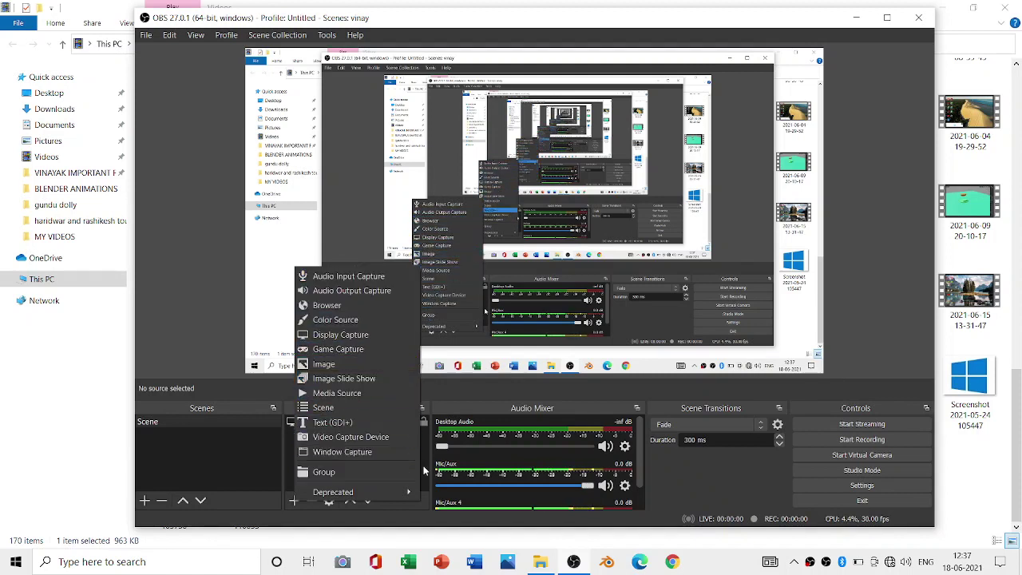
left_click(340, 335)
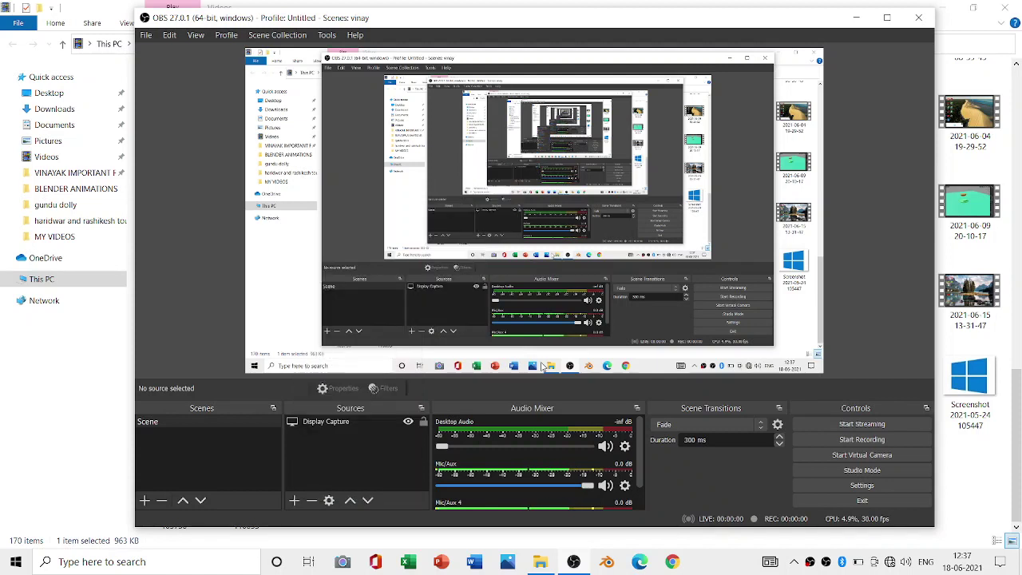
left_click(366, 449)
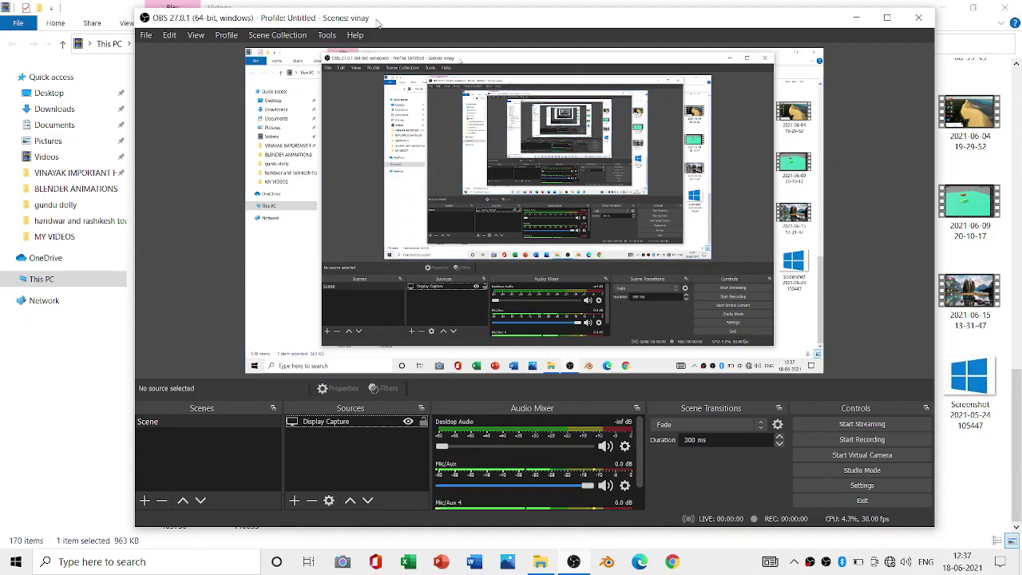
View the usage options of the Auto-Configuration Wizard and close it without running it.
left_click(324, 35)
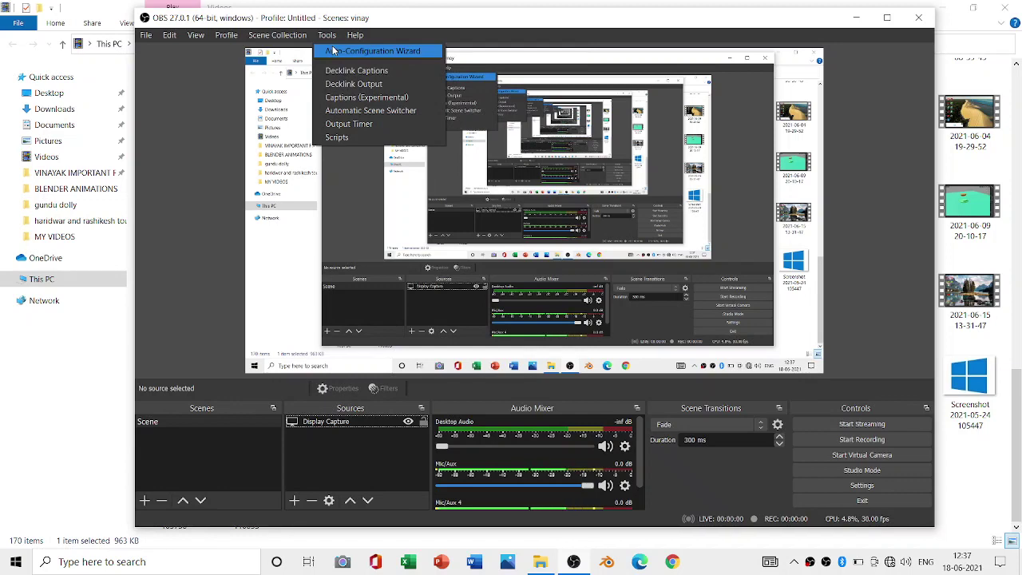
left_click(334, 52)
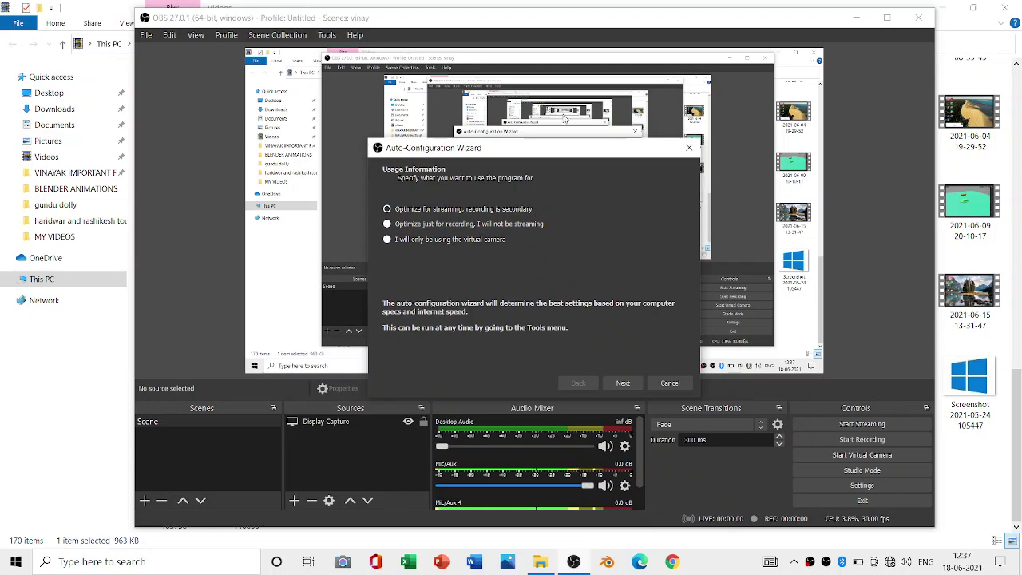
left_click(699, 154)
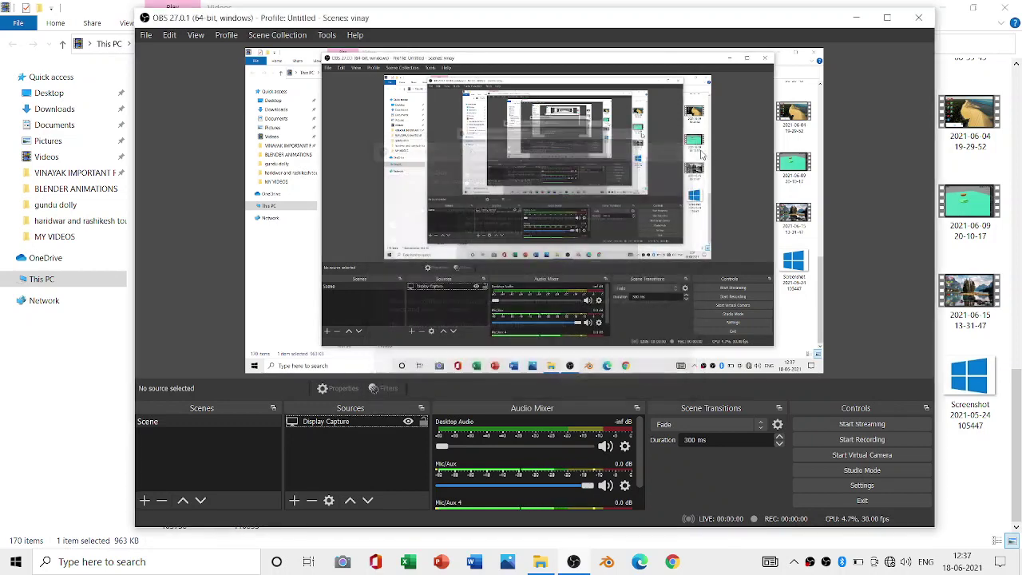
left_click(328, 35)
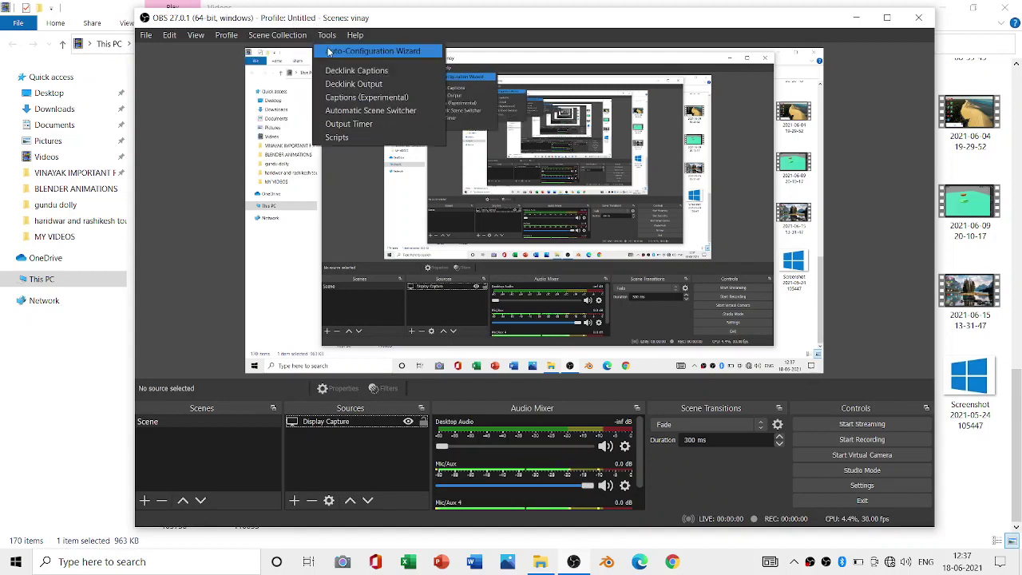
left_click(329, 52)
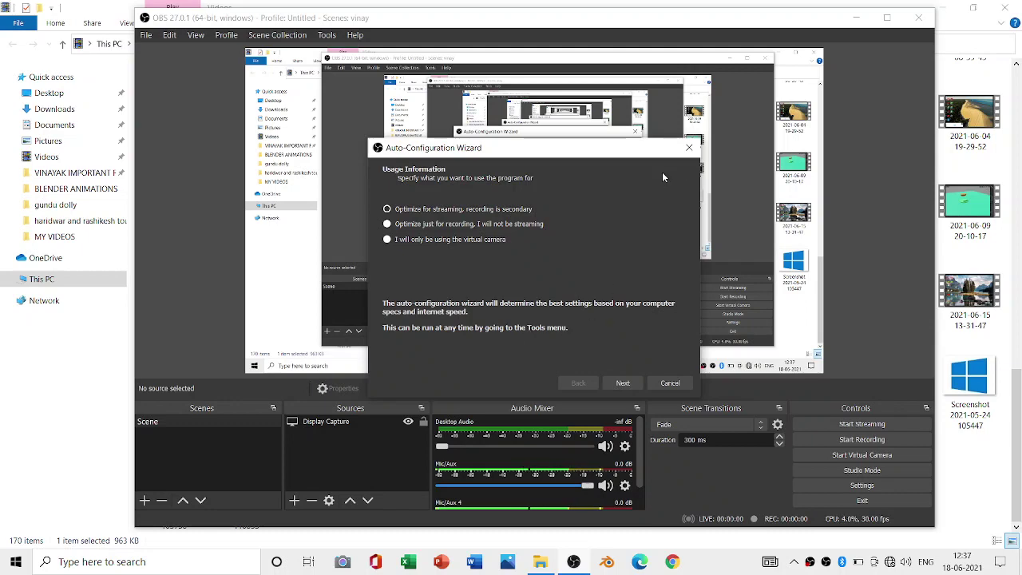
key("Escape")
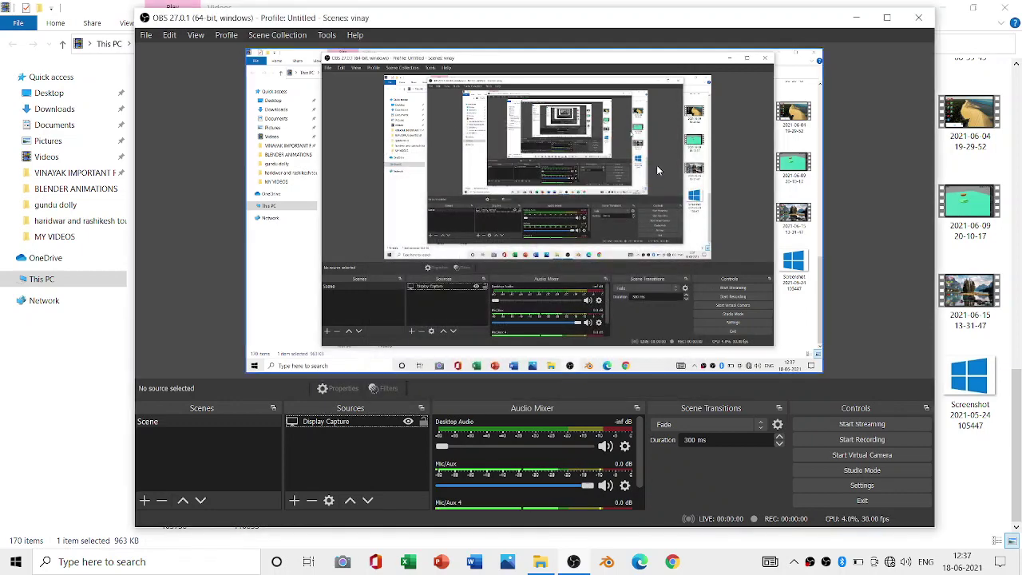
Select the Display Capture in the preview, move it down past the middle of the canvas, and move it back to fill the canvas.
left_click(598, 194)
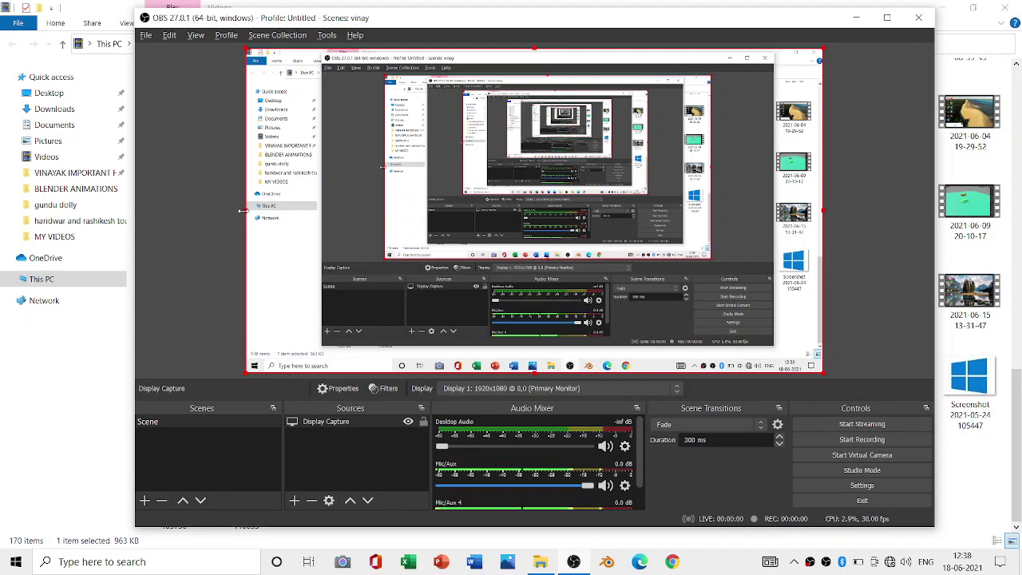
left_click_drag(243, 211, 247, 307)
mouse_move(535, 47)
left_mouse_down()
mouse_move(516, 105)
mouse_move(516, 51)
left_mouse_up()
left_click_drag(465, 90, 469, 289)
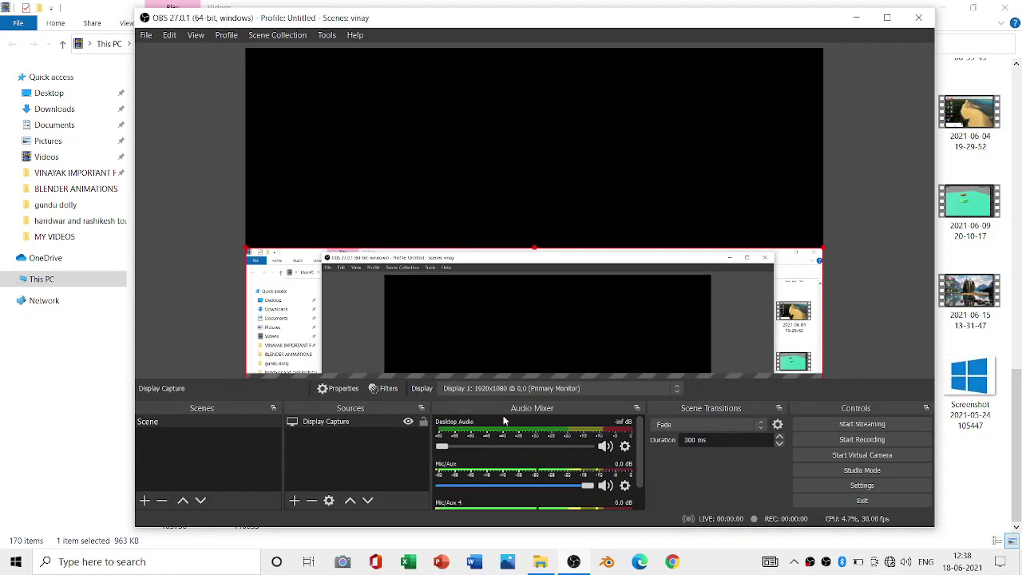
left_click_drag(692, 300, 694, 99)
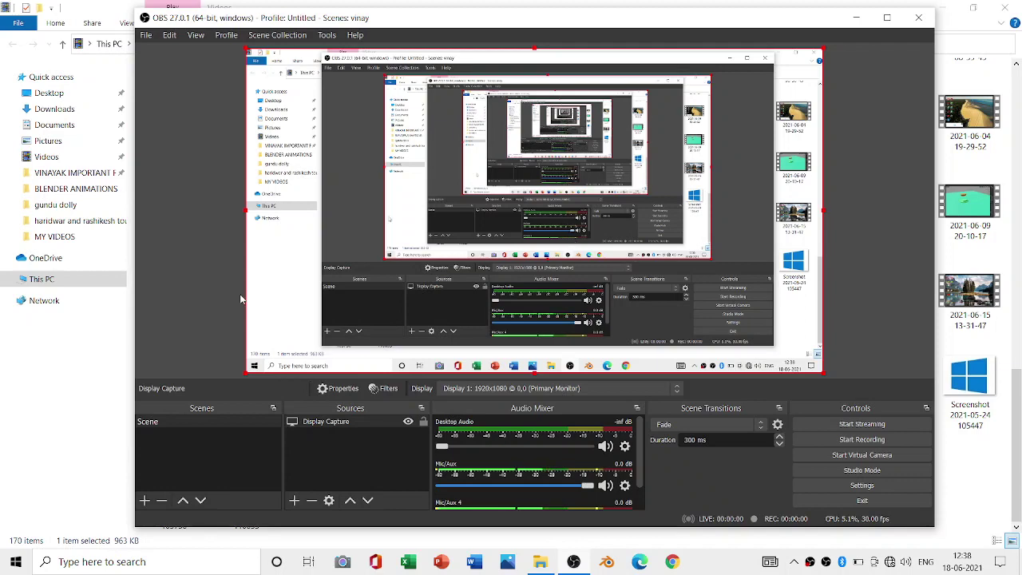
Look through the preview's context options and the list of source types, closing them without choosing anything.
left_click(197, 262)
right_click(541, 236)
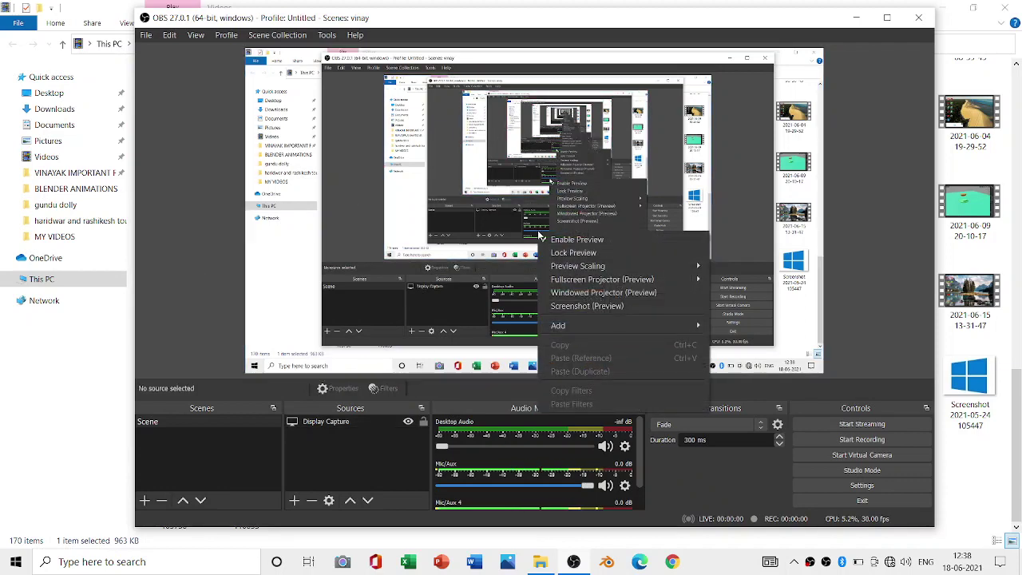
left_click(368, 471)
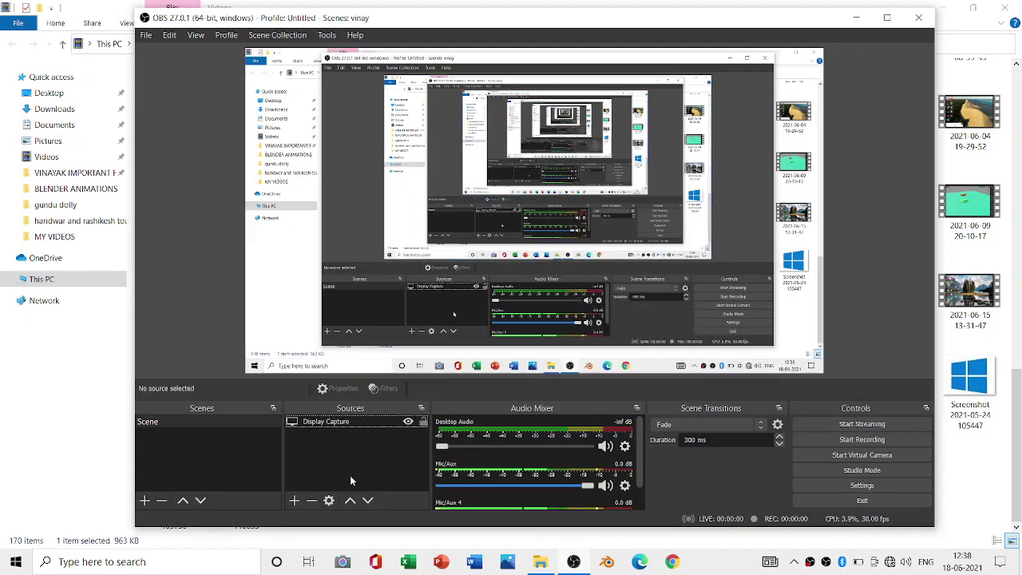
left_click(295, 501)
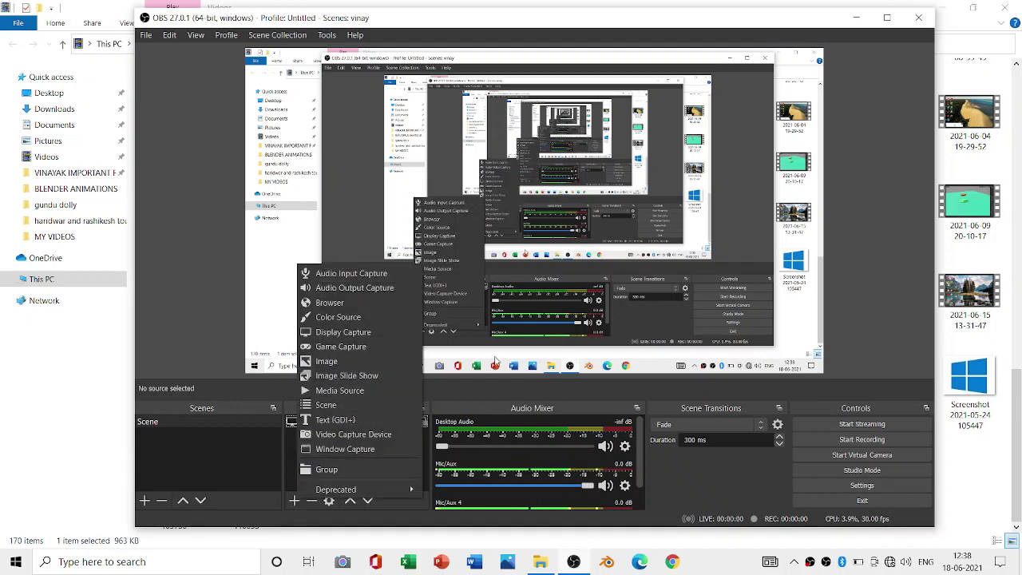
left_click(477, 390)
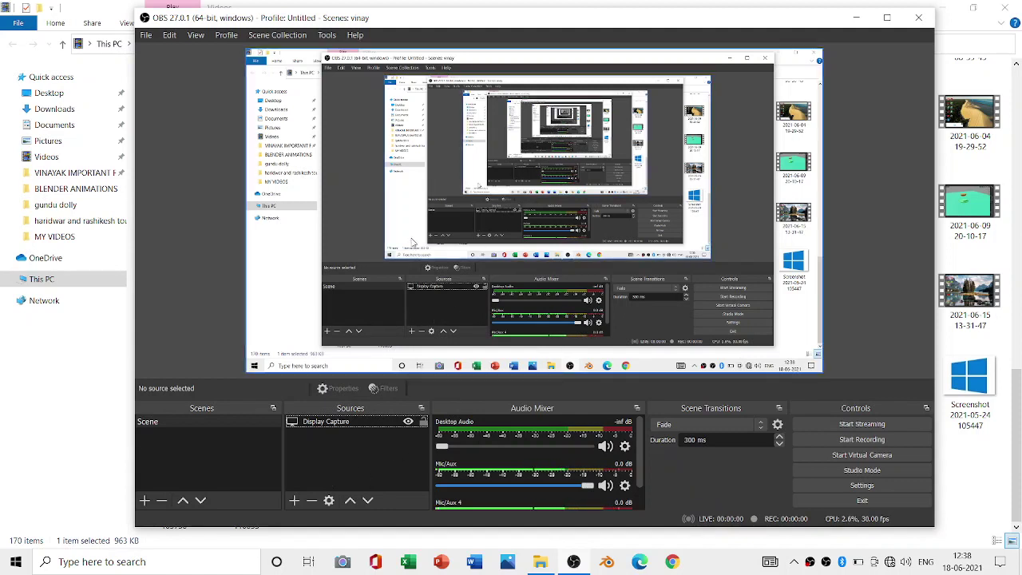
left_click(147, 36)
left_click(527, 207)
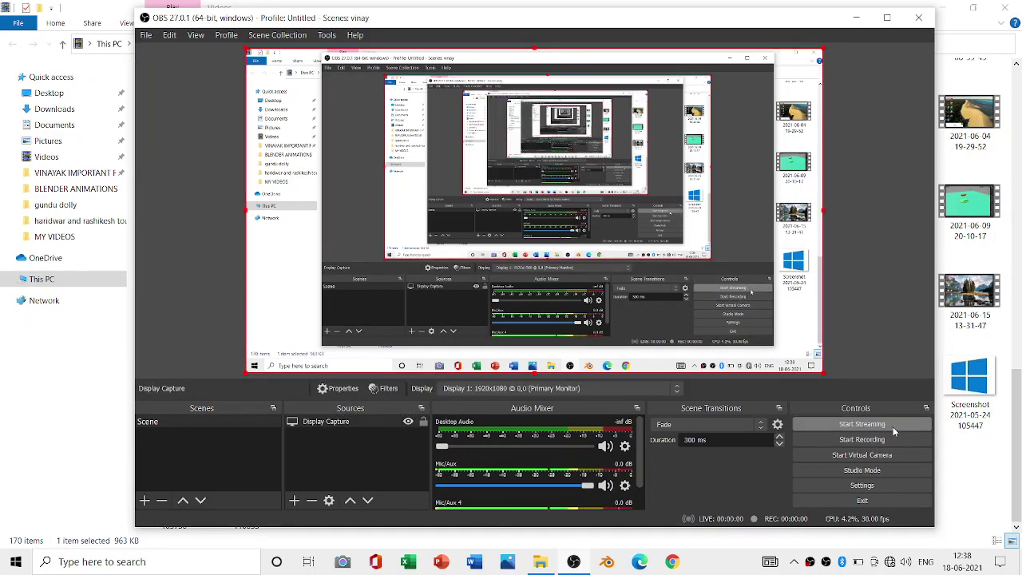
Turn on Studio Mode to view the preview and program side by side, turn it off again and deselect the source.
left_click(867, 472)
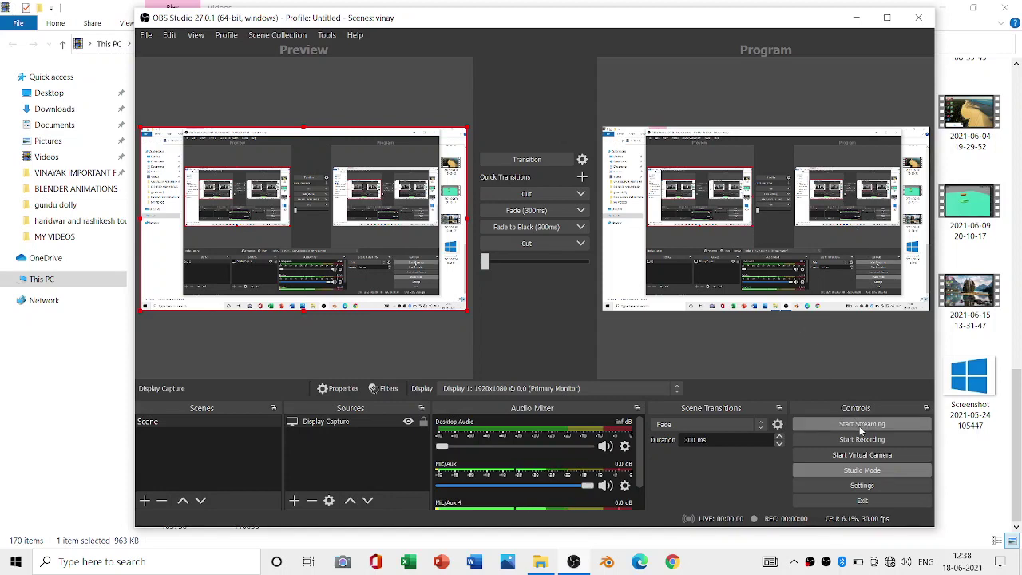
left_click(852, 471)
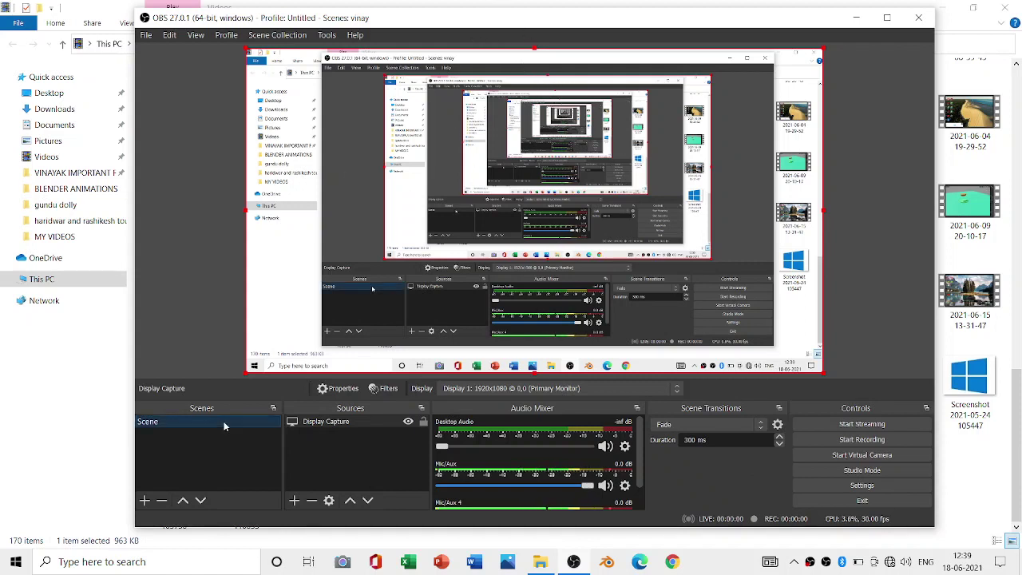
left_click(206, 310)
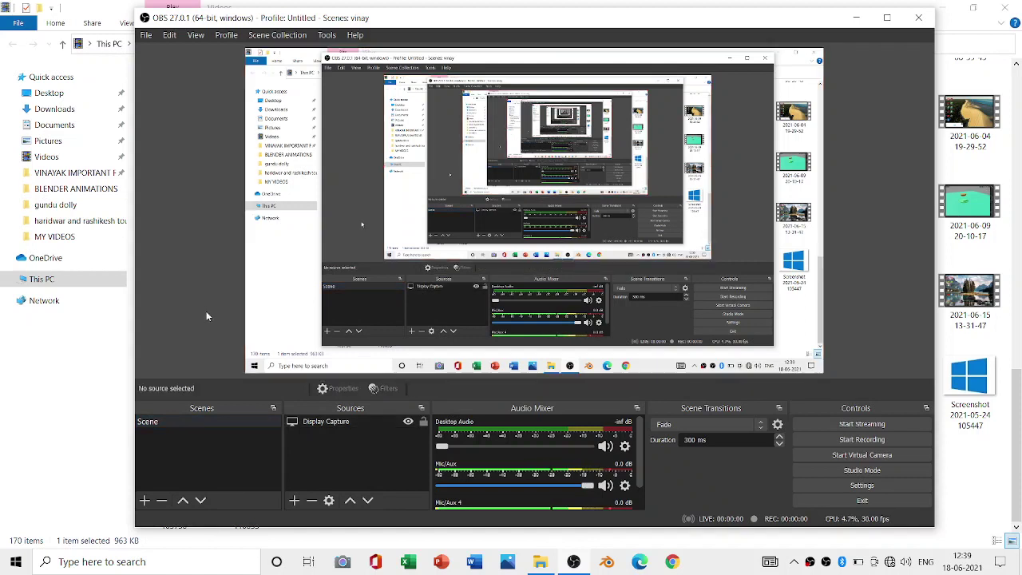